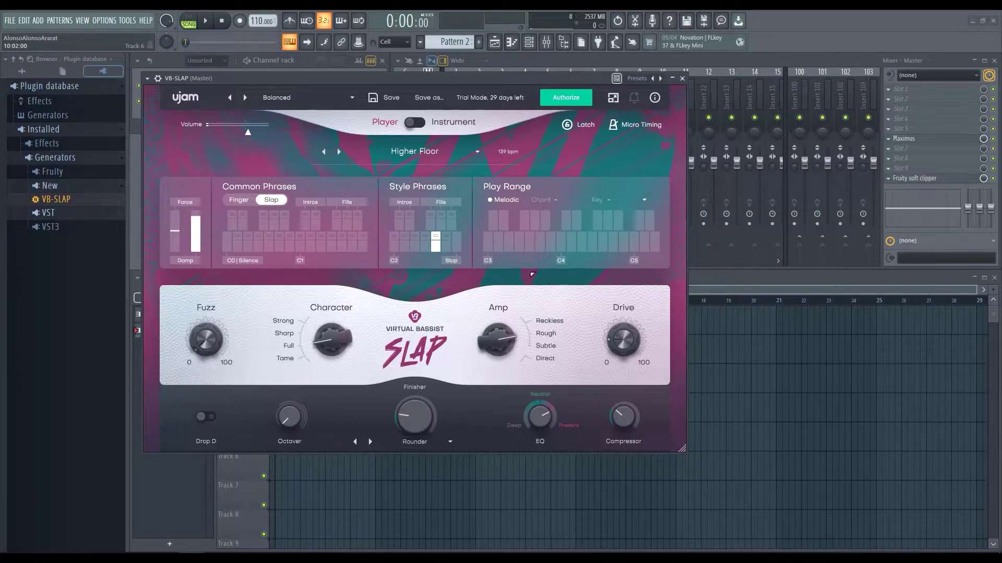
Step: Switch the plugin window to its smaller size and back, and try resizing it from its lower corner
{"action": "left_click", "coordinate": [613, 97]}
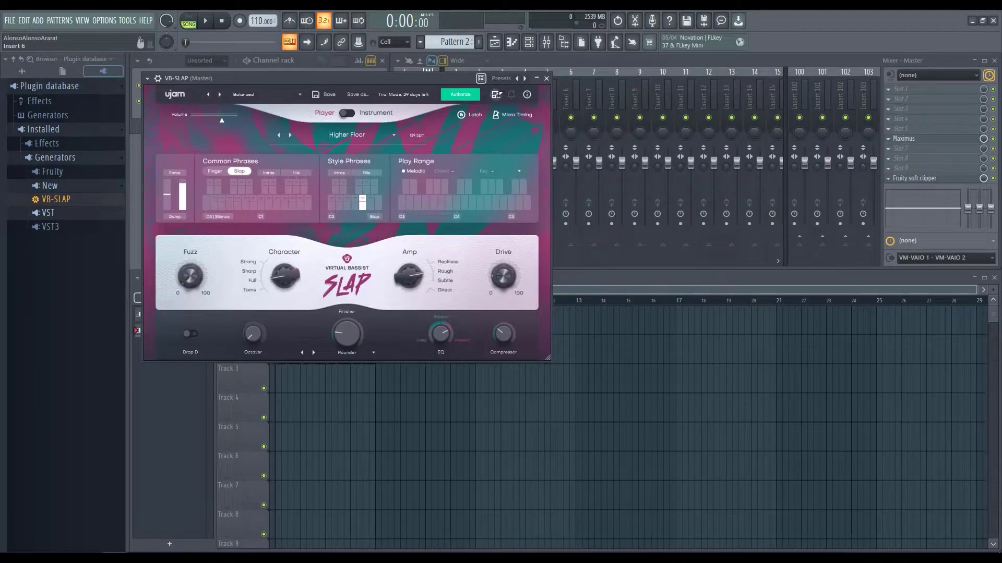
{"action": "left_click", "coordinate": [496, 94]}
{"action": "left_click_drag", "start_coordinate": [682, 449], "coordinate": [780, 474]}
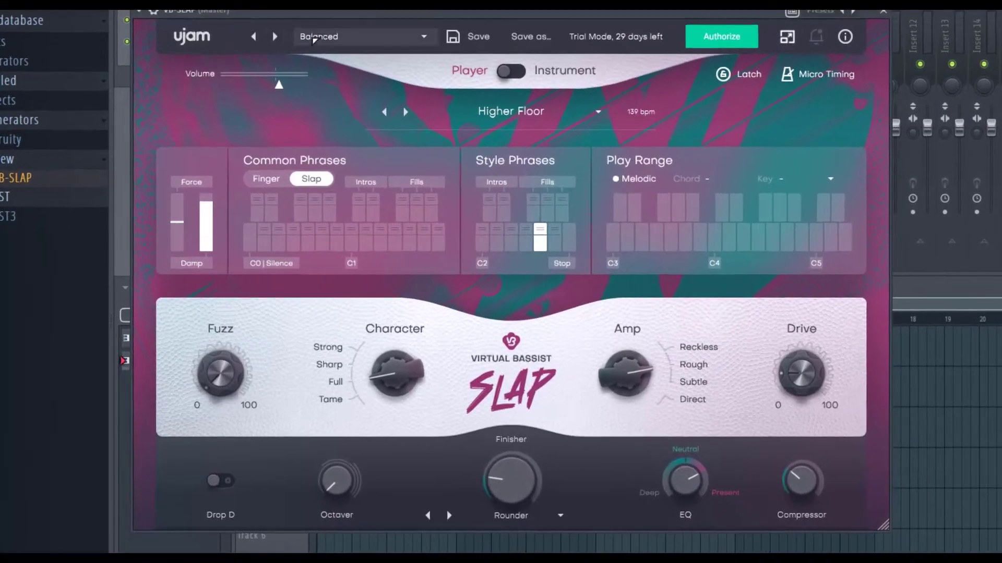
Step: Look through the factory preset categories, including Pop, Modern Rock and Experimental, without loading a preset
{"action": "left_click", "coordinate": [318, 38]}
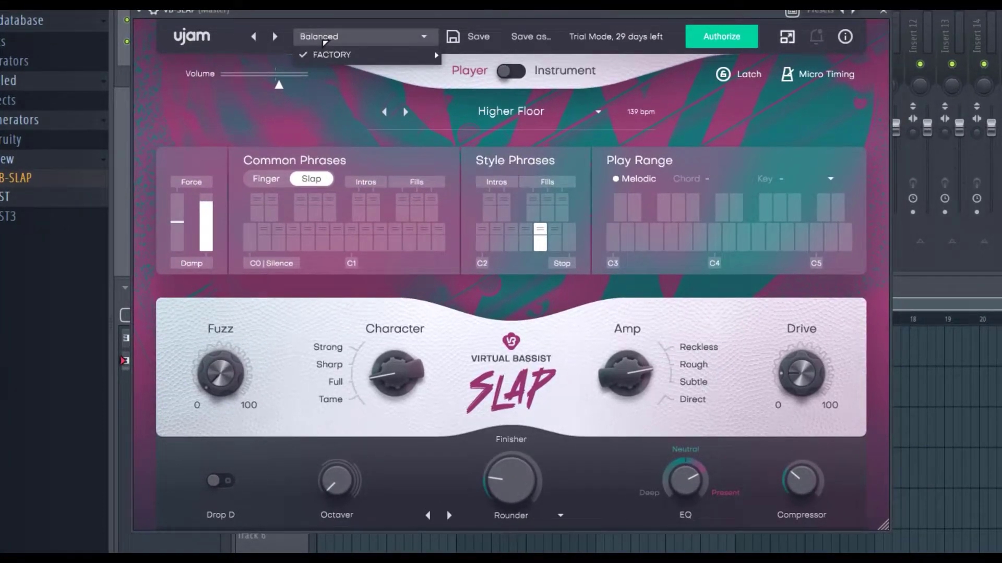
{"action": "mouse_move", "coordinate": [346, 53]}
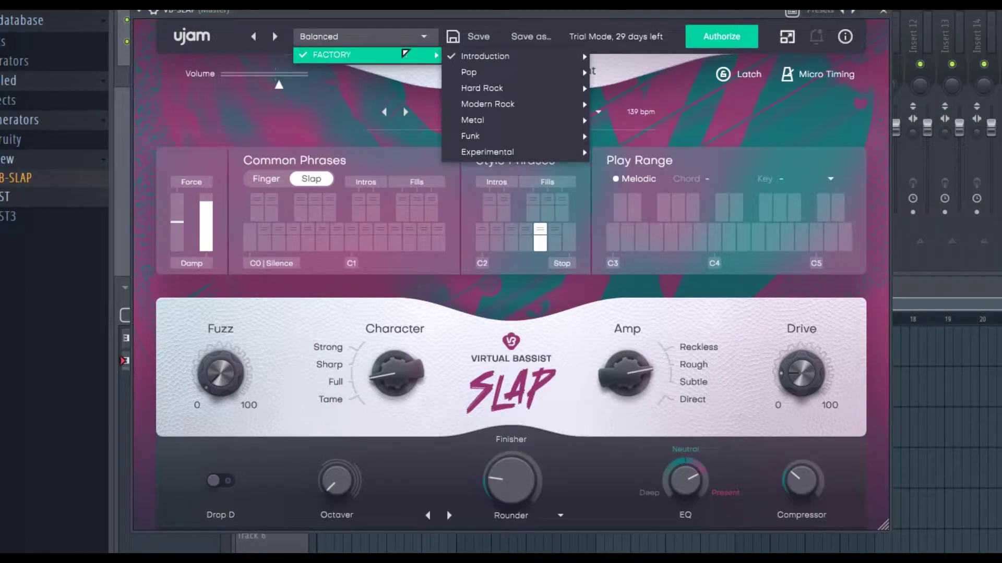
{"action": "mouse_move", "coordinate": [529, 73]}
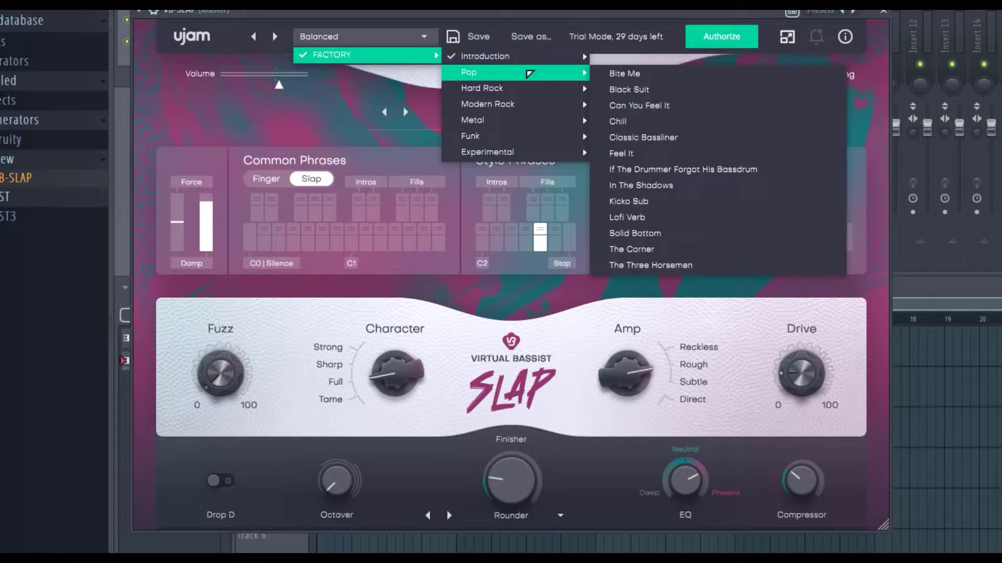
{"action": "mouse_move", "coordinate": [532, 109]}
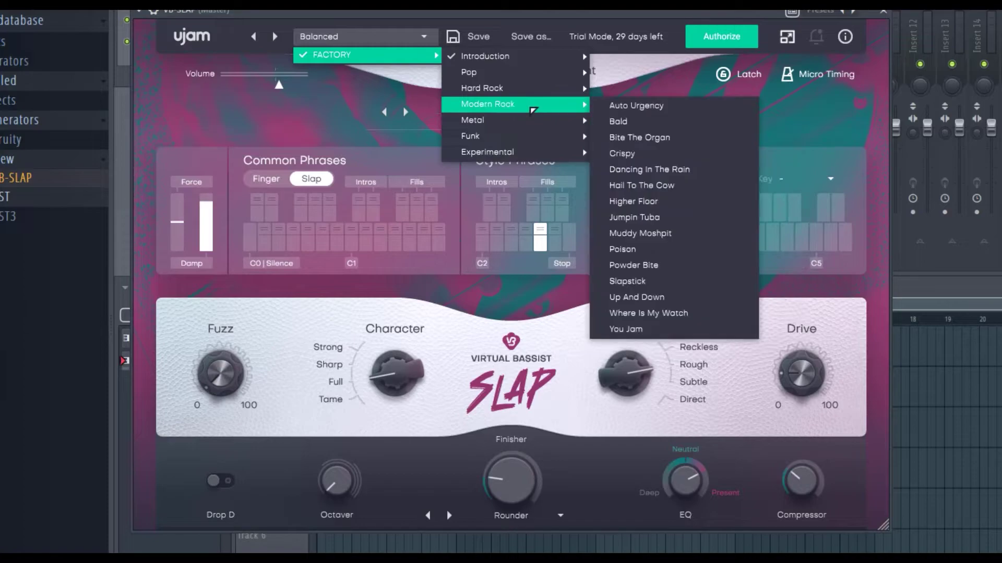
{"action": "mouse_move", "coordinate": [529, 154]}
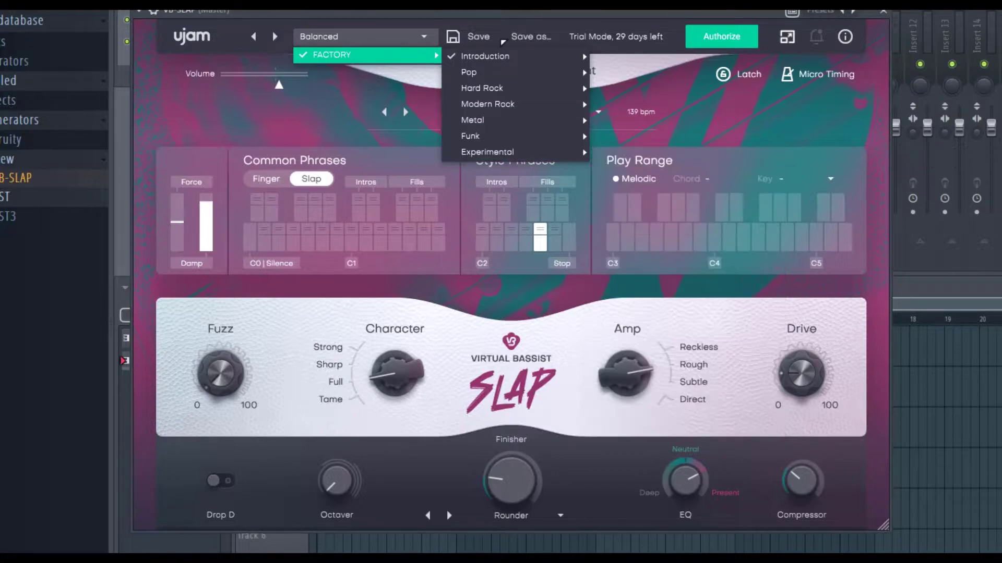
{"action": "mouse_move", "coordinate": [476, 127]}
{"action": "left_click", "coordinate": [505, 19]}
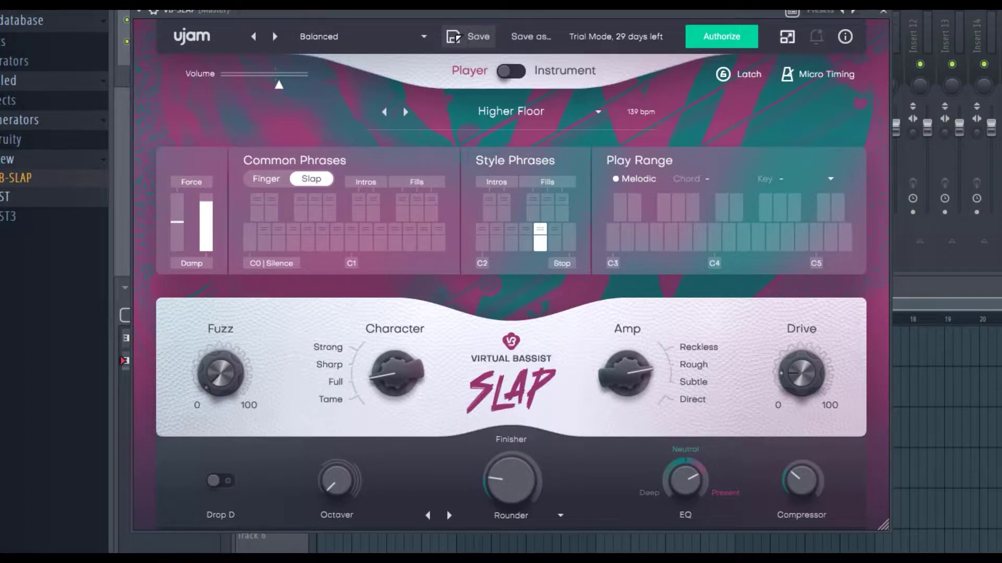
Step: View the dialog for saving the preset under a new name and dismiss it without saving
{"action": "left_click", "coordinate": [529, 38]}
{"action": "left_click", "coordinate": [447, 278]}
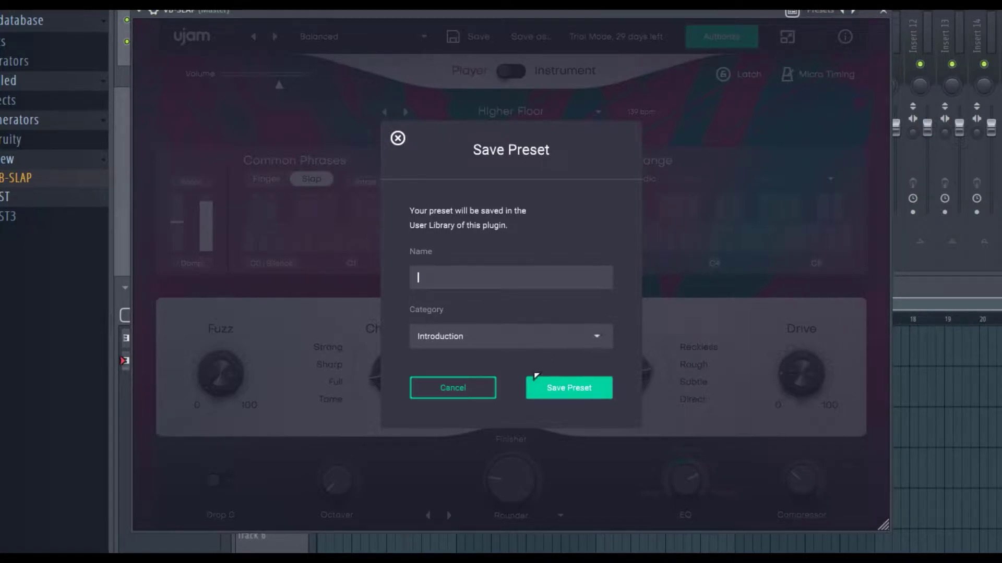
{"action": "left_click", "coordinate": [452, 389]}
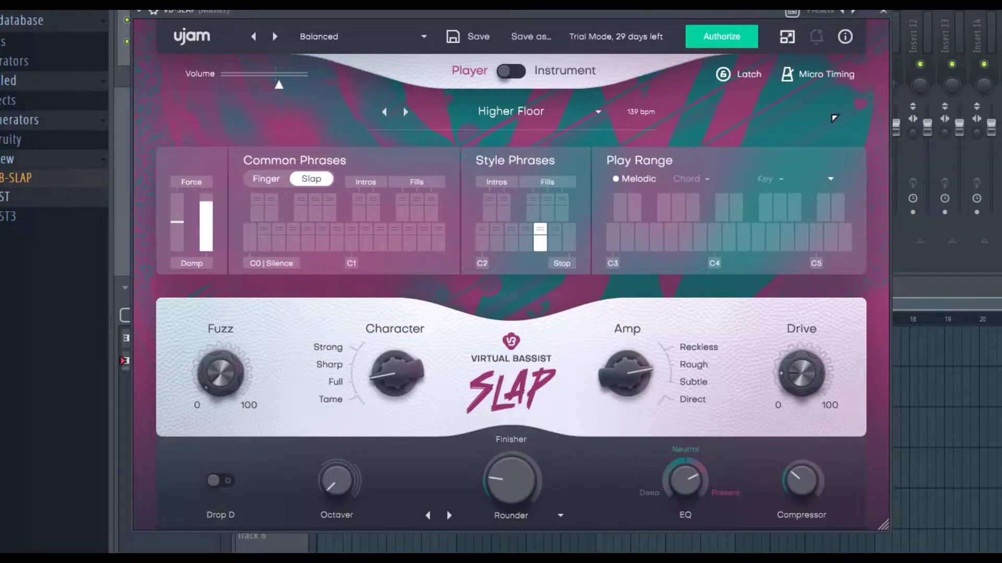
Step: Toggle the plugin window to the smaller size and back, and view the plugin's About information
{"action": "left_click", "coordinate": [788, 38]}
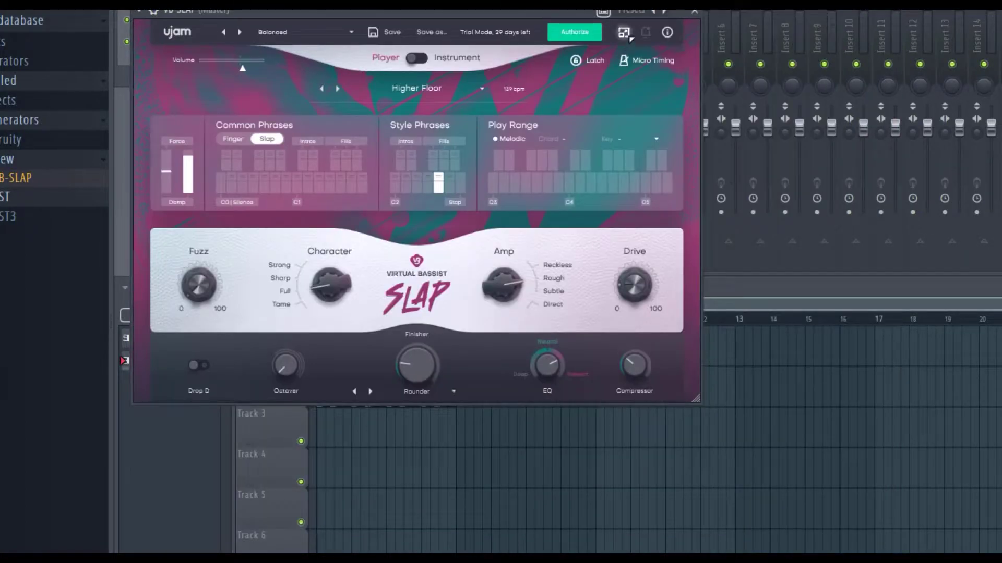
{"action": "left_click", "coordinate": [629, 36]}
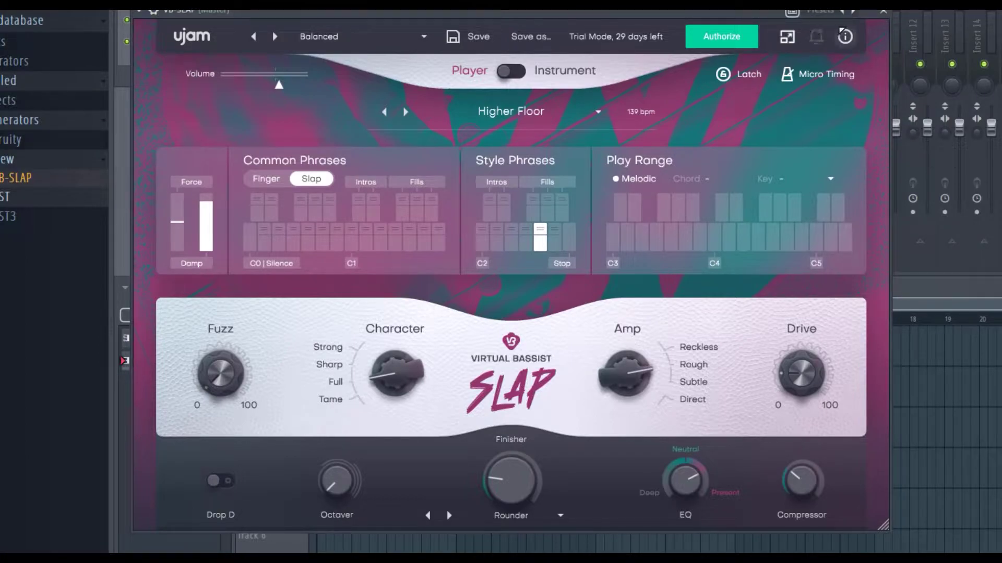
{"action": "left_click", "coordinate": [845, 37]}
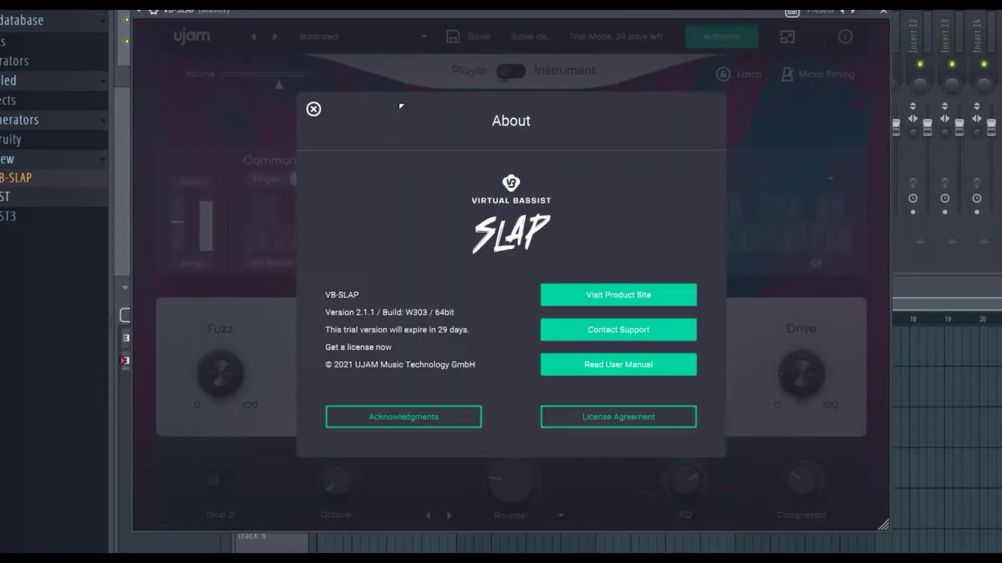
{"action": "left_click", "coordinate": [313, 109]}
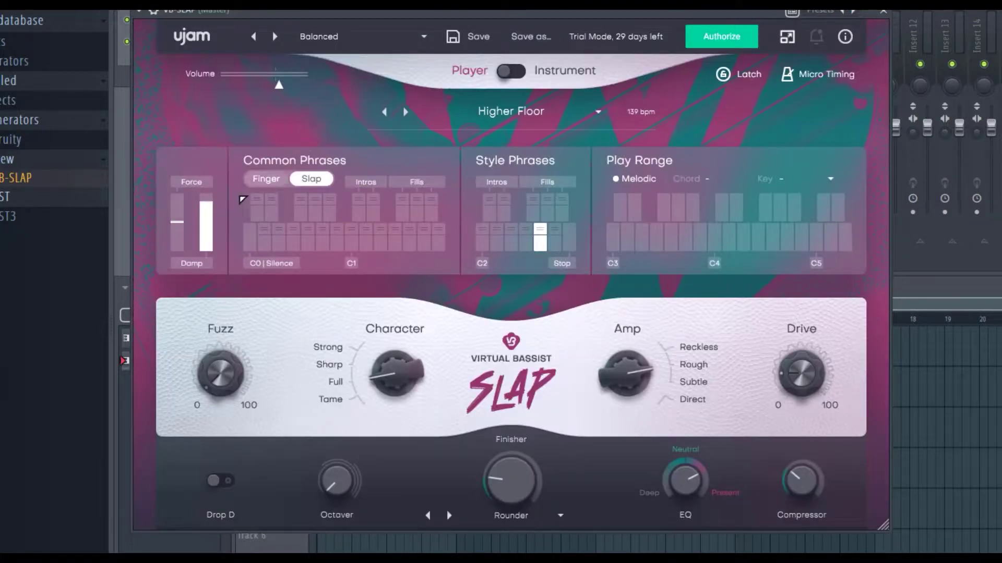
Step: Change the Player style to the 110 bpm style Turning
{"action": "mouse_move", "coordinate": [279, 85]}
{"action": "left_mouse_down"}
{"action": "mouse_move", "coordinate": [256, 85]}
{"action": "mouse_move", "coordinate": [279, 86]}
{"action": "left_mouse_up"}
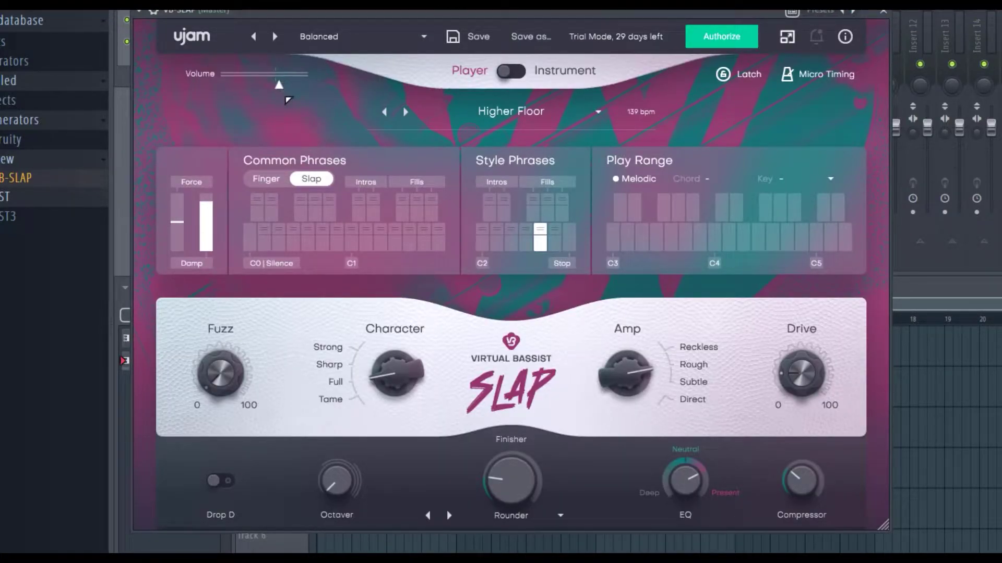
{"action": "left_click", "coordinate": [506, 114]}
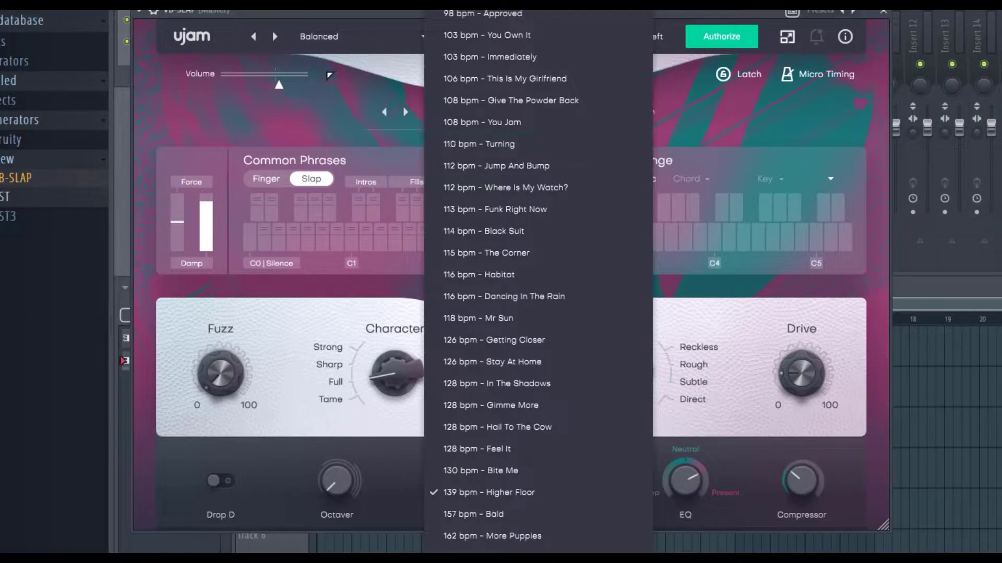
{"action": "left_click", "coordinate": [386, 46]}
{"action": "left_click", "coordinate": [522, 112]}
{"action": "left_click", "coordinate": [519, 144]}
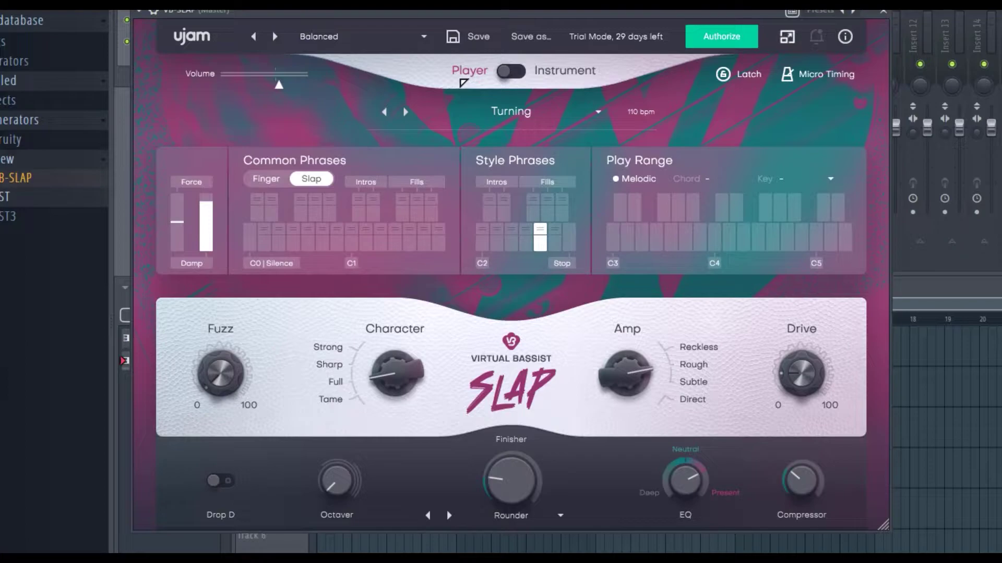
Step: Switch from Player to Instrument mode and back, and turn Latch on and off again
{"action": "left_click", "coordinate": [503, 76]}
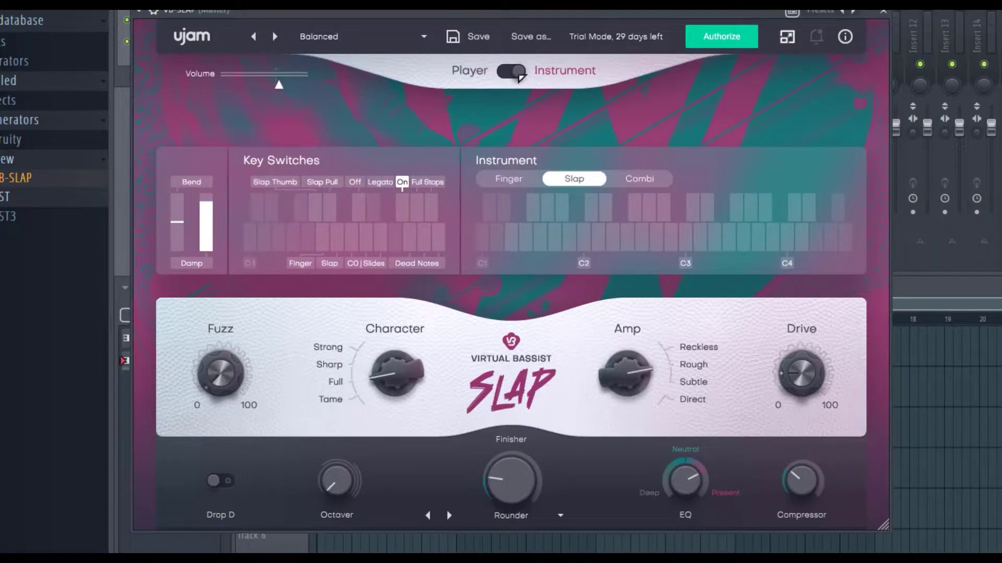
{"action": "left_click", "coordinate": [512, 75]}
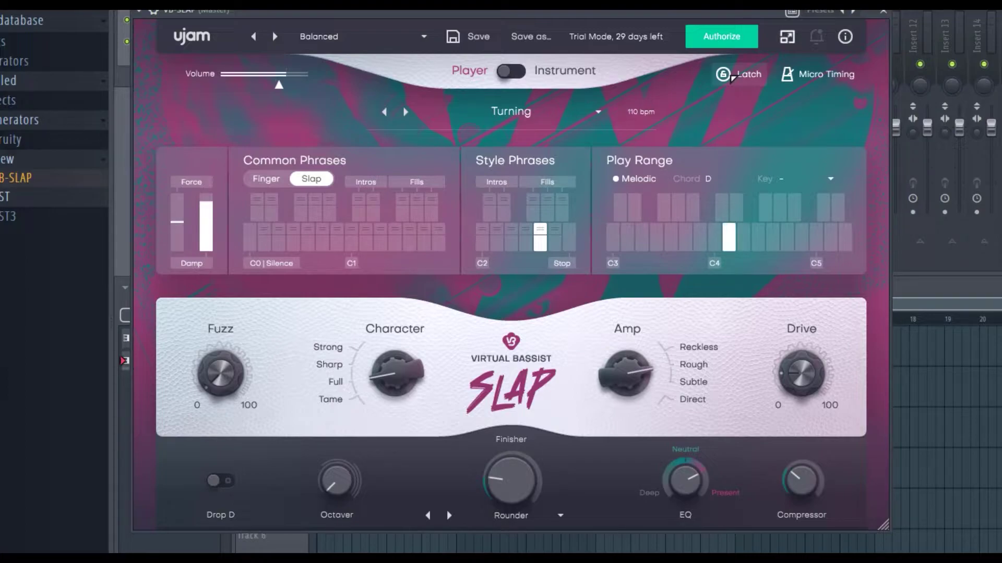
{"action": "left_click", "coordinate": [733, 77]}
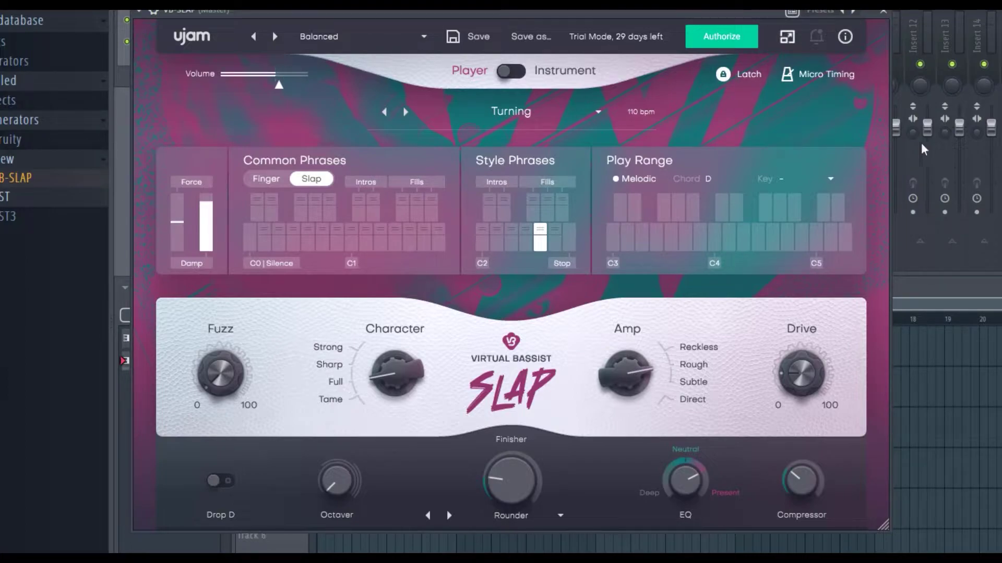
{"action": "left_click", "coordinate": [735, 78]}
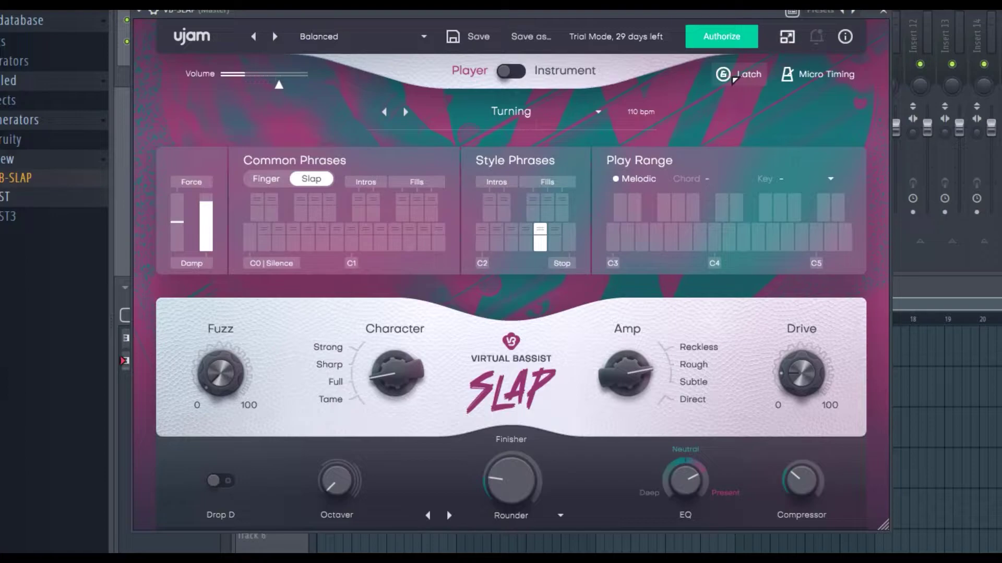
Step: Open the Micro Timing settings, look through the Player Sync options, and try the /2 speed before restoring 1x
{"action": "left_click", "coordinate": [817, 78]}
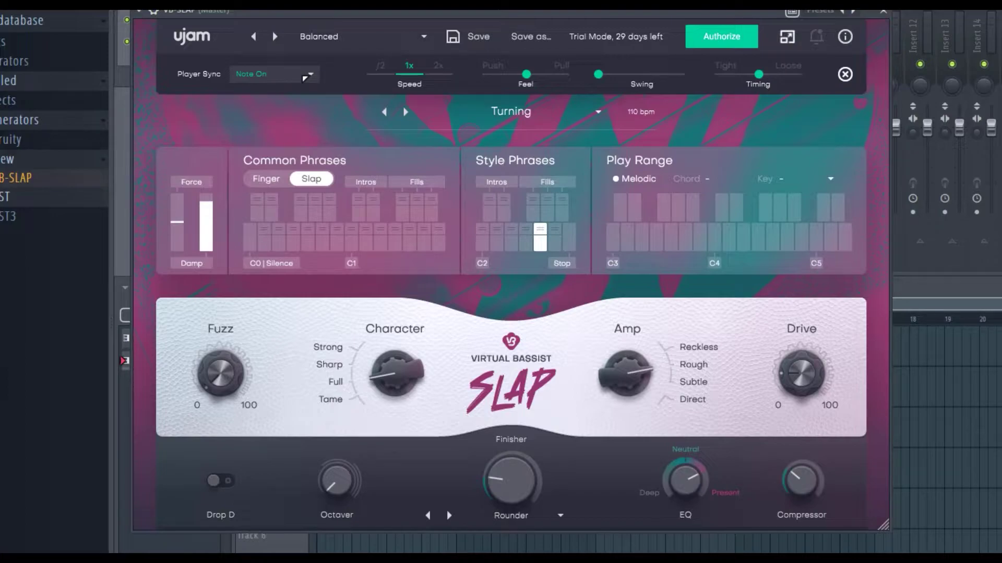
{"action": "left_click", "coordinate": [304, 77]}
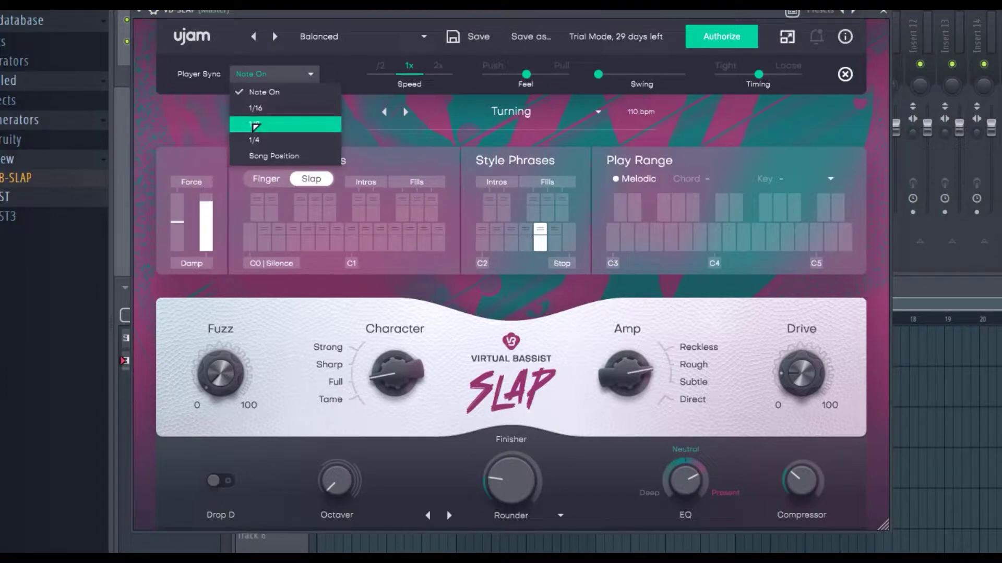
{"action": "left_click", "coordinate": [420, 110]}
{"action": "left_click", "coordinate": [420, 110]}
{"action": "left_click", "coordinate": [380, 66]}
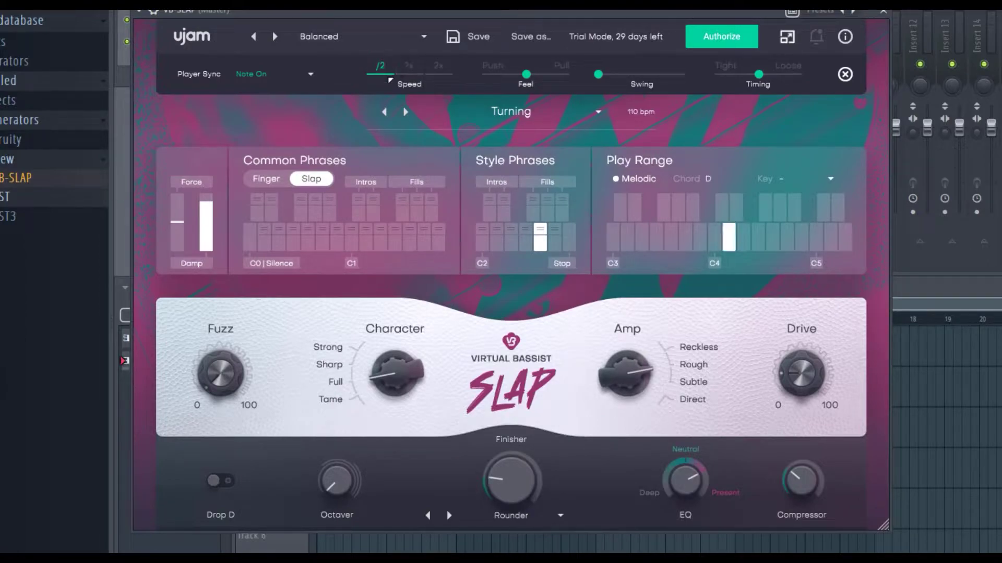
{"action": "left_click", "coordinate": [416, 74]}
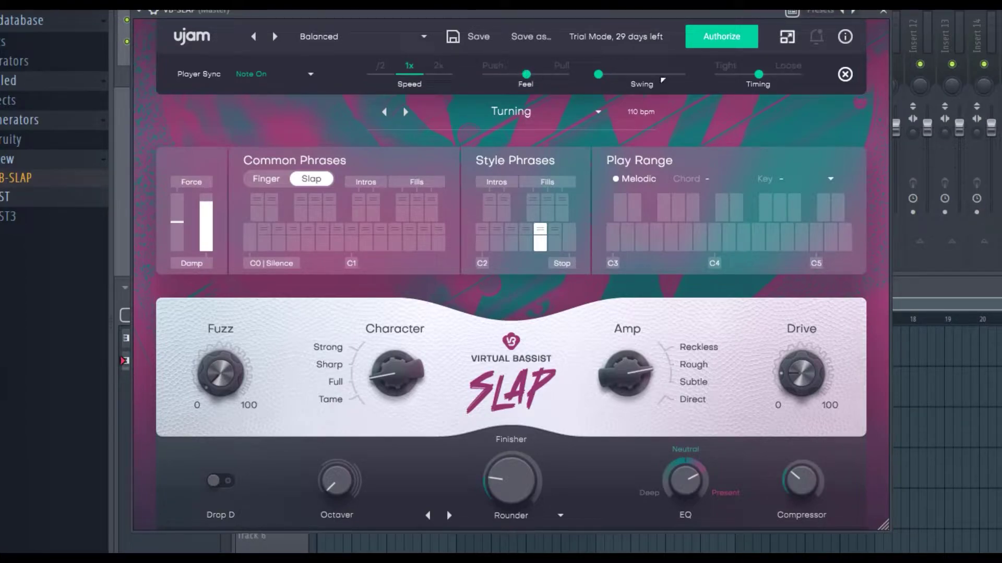
Step: Shift Micro Timing's Feel towards Push, raise Swing to about two thirds, set Timing close to Tight, and close the settings
{"action": "left_click_drag", "start_coordinate": [526, 75], "coordinate": [498, 78]}
{"action": "left_click_drag", "start_coordinate": [600, 76], "coordinate": [668, 77]}
{"action": "left_click_drag", "start_coordinate": [767, 74], "coordinate": [793, 75]}
{"action": "left_click_drag", "start_coordinate": [719, 76], "coordinate": [714, 76]}
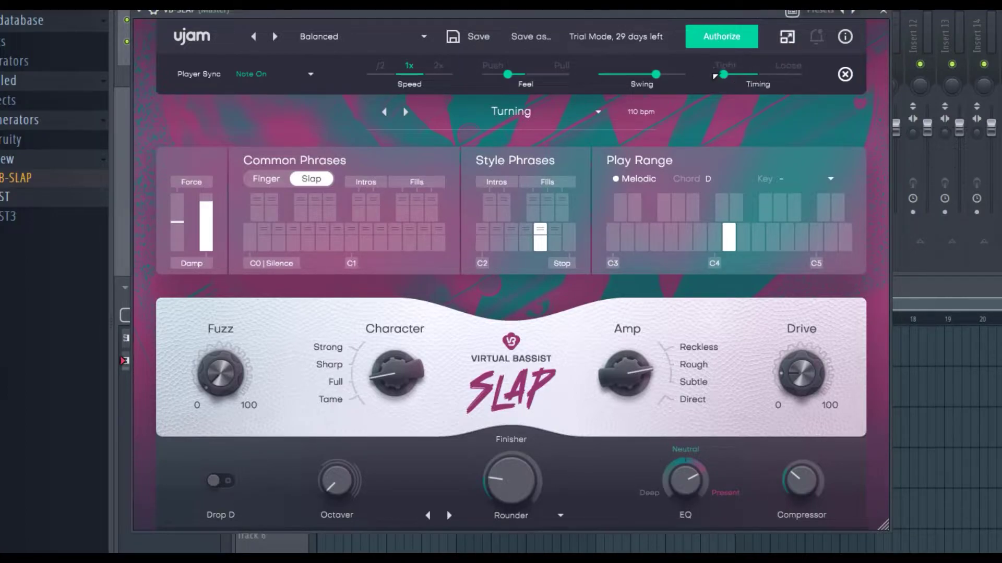
{"action": "left_click", "coordinate": [846, 74]}
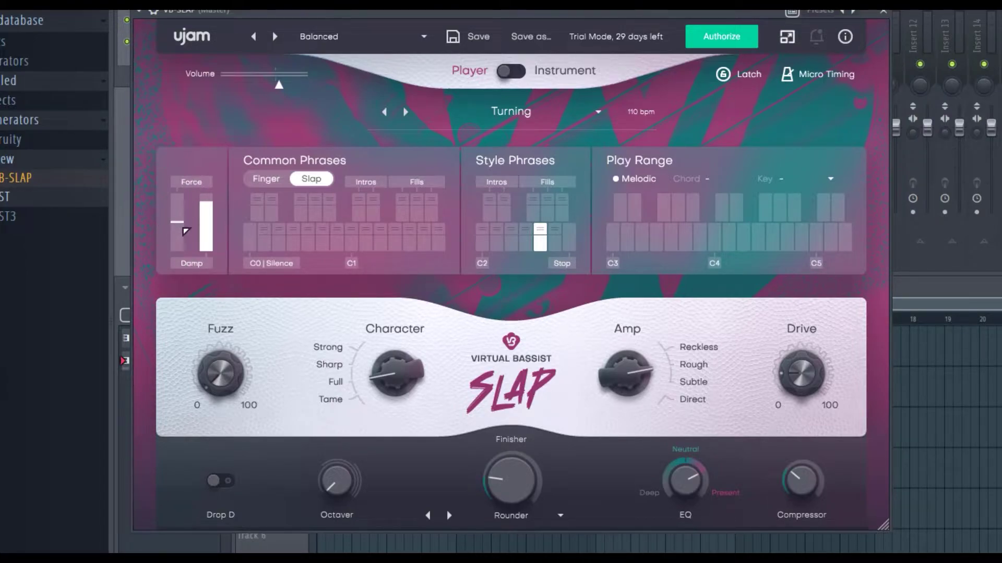
Step: Load the Kicko Sub preset from the factory Pop category and turn on Latch
{"action": "left_click", "coordinate": [373, 38]}
{"action": "mouse_move", "coordinate": [408, 64]}
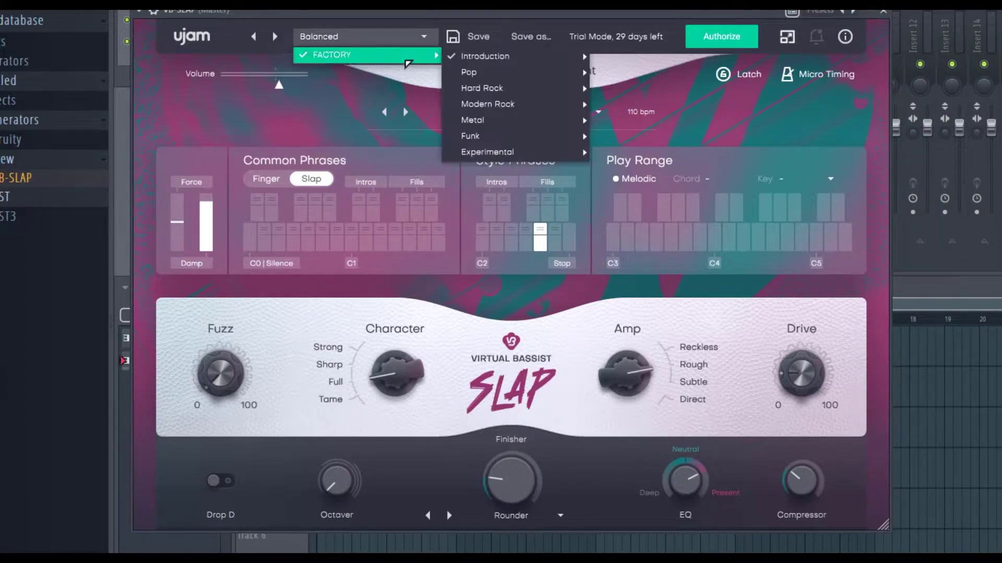
{"action": "mouse_move", "coordinate": [545, 85]}
{"action": "left_click", "coordinate": [720, 203]}
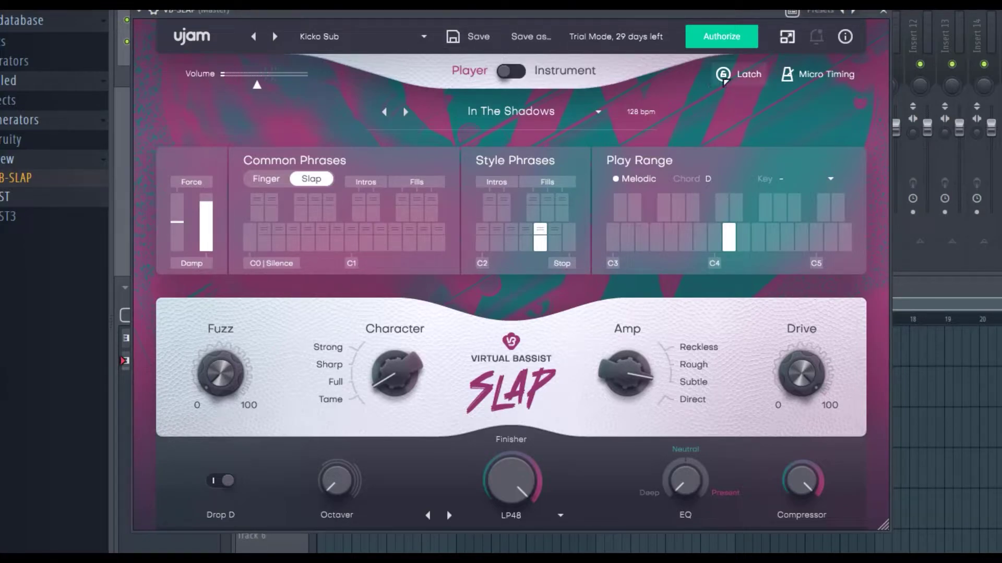
{"action": "left_click", "coordinate": [724, 76]}
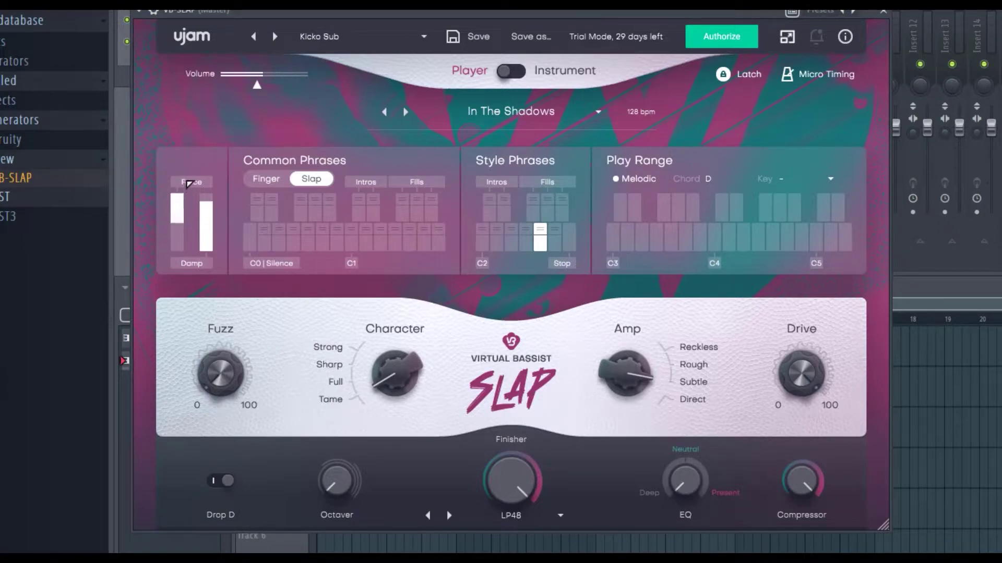
Step: Raise the Damp control to its full height and try the Finger common phrases before returning to Slap
{"action": "left_click", "coordinate": [207, 247]}
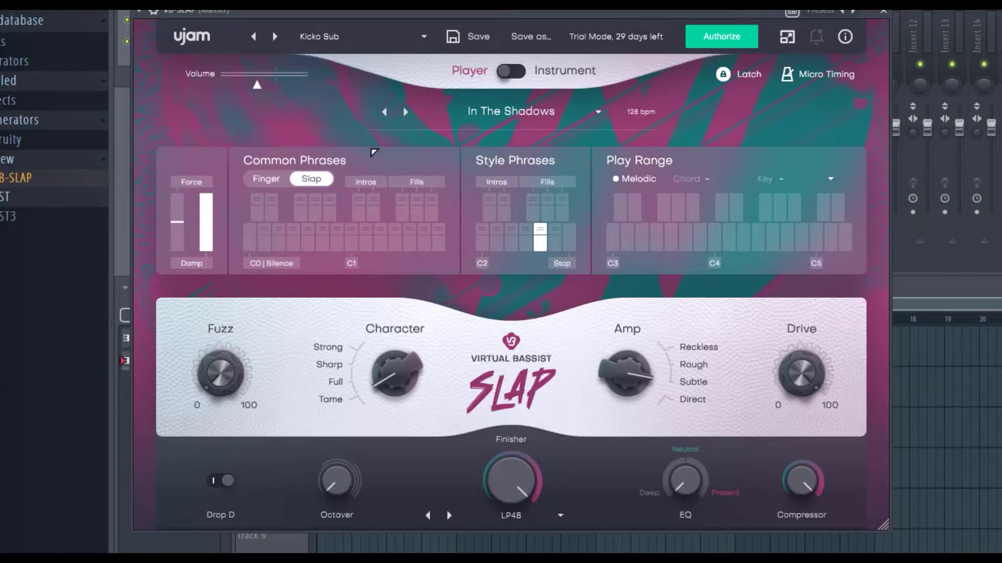
{"action": "left_click", "coordinate": [269, 179]}
{"action": "left_click", "coordinate": [315, 180]}
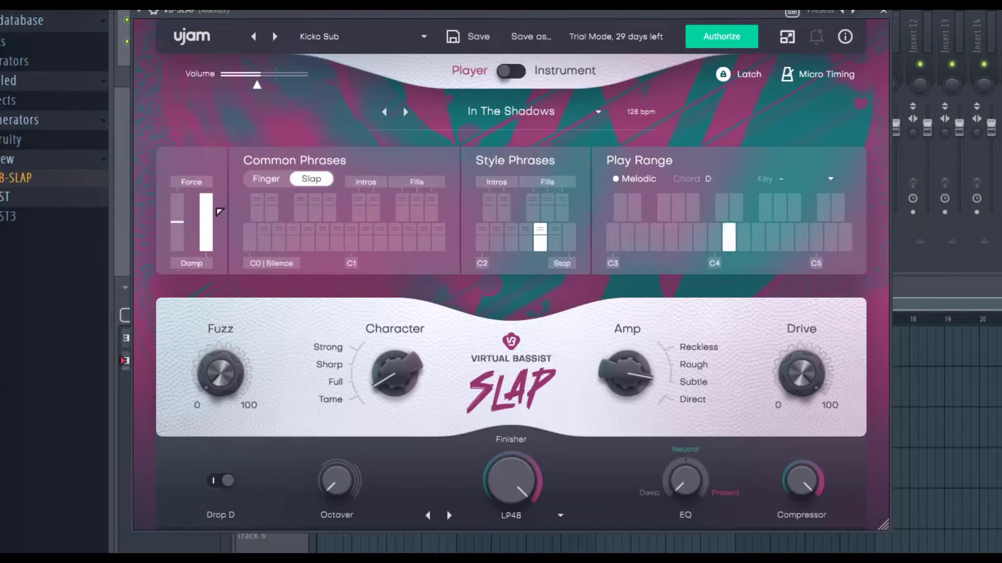
Step: Set the Common Phrases to Finger and trigger the phrases on keys E0 and A0
{"action": "left_click", "coordinate": [266, 179]}
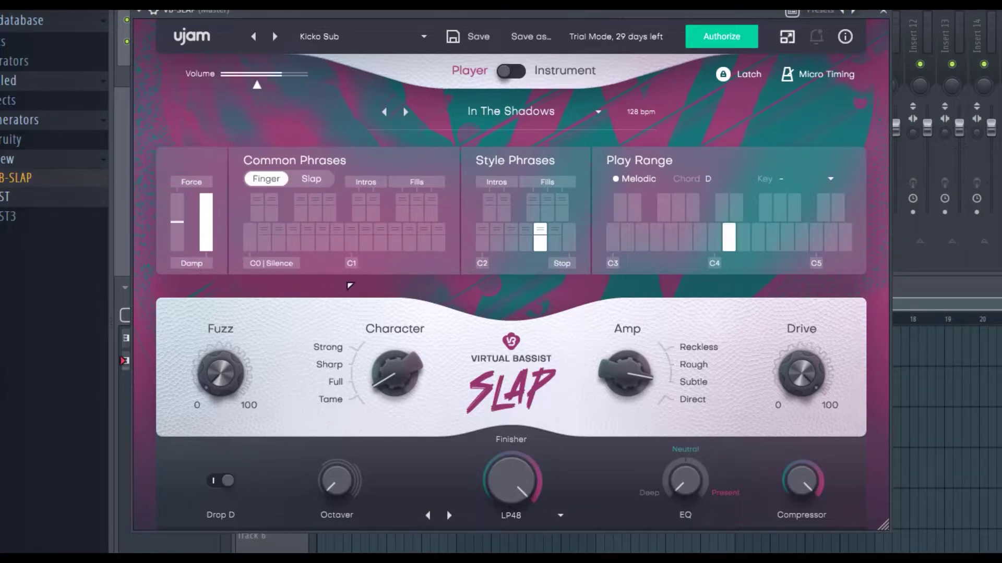
{"action": "left_click", "coordinate": [283, 245]}
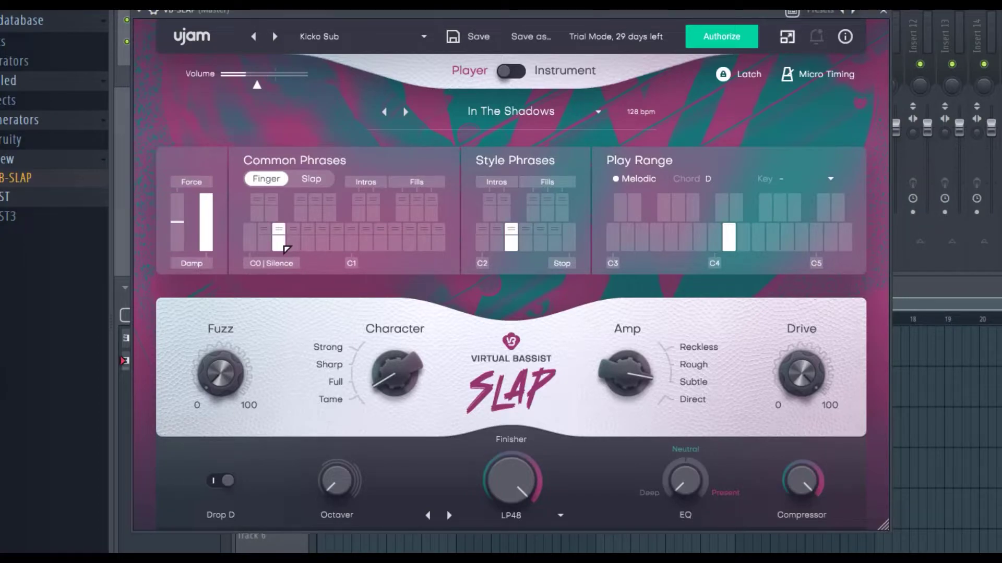
{"action": "left_click", "coordinate": [324, 245]}
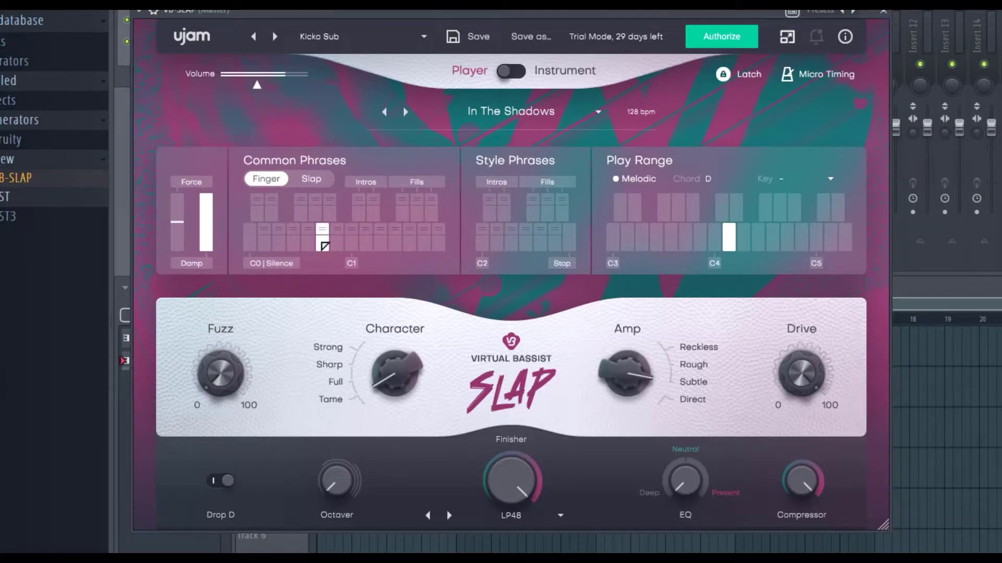
Step: Trigger the Finger common phrases on D1 and A1, and the Slap ones on E1, A0 and E0
{"action": "left_click", "coordinate": [369, 244]}
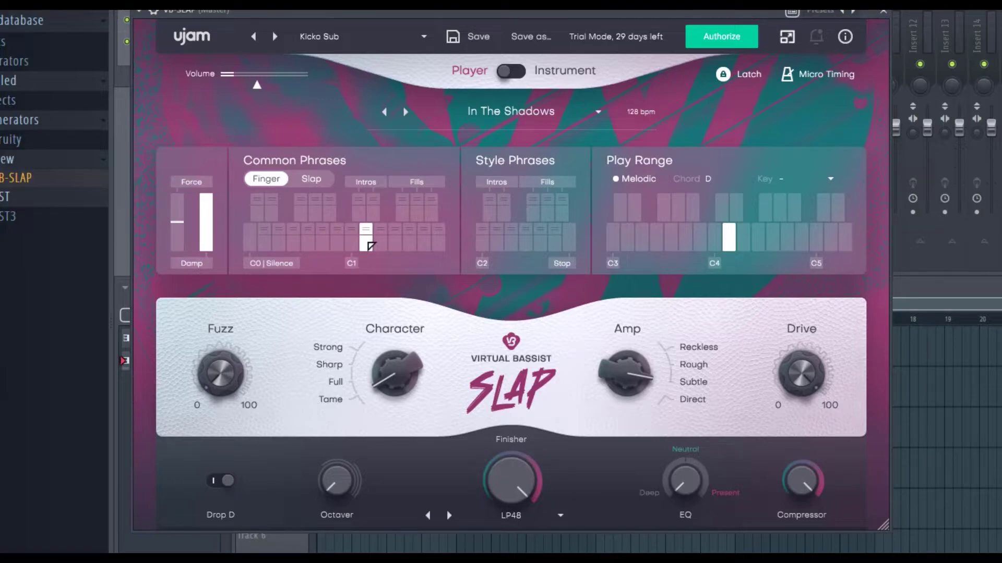
{"action": "left_click", "coordinate": [424, 245]}
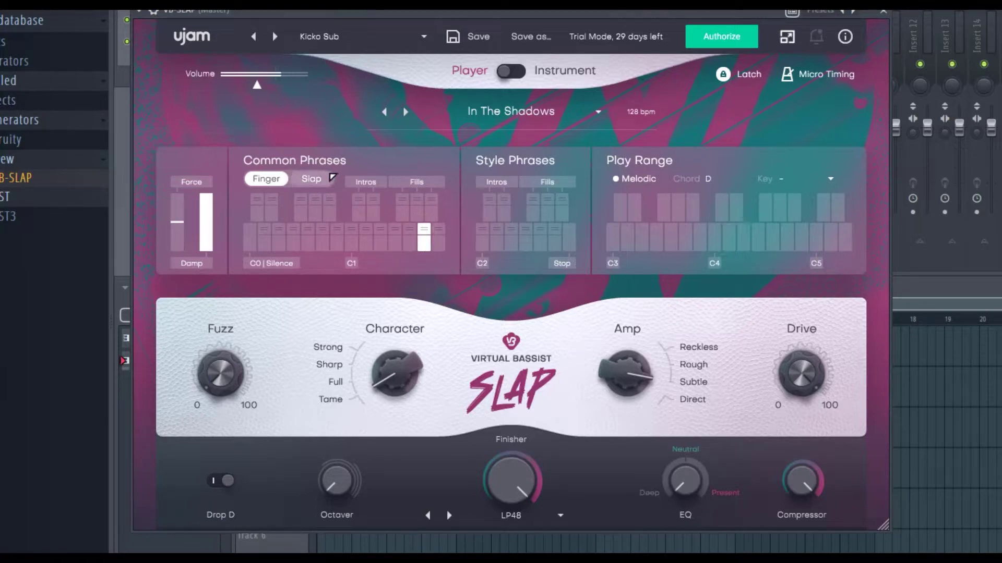
{"action": "left_click", "coordinate": [328, 180]}
{"action": "left_click", "coordinate": [383, 244]}
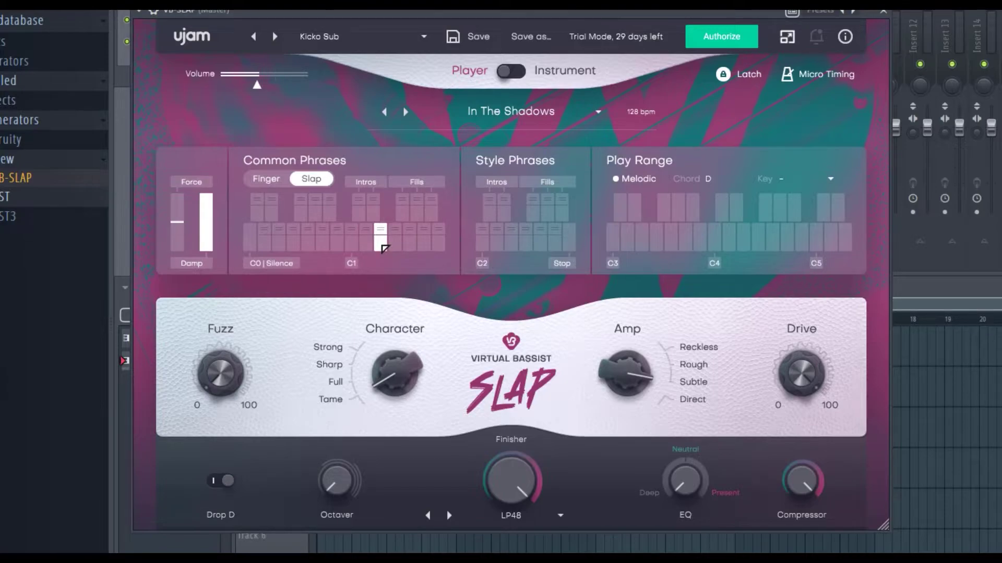
{"action": "left_click", "coordinate": [324, 245]}
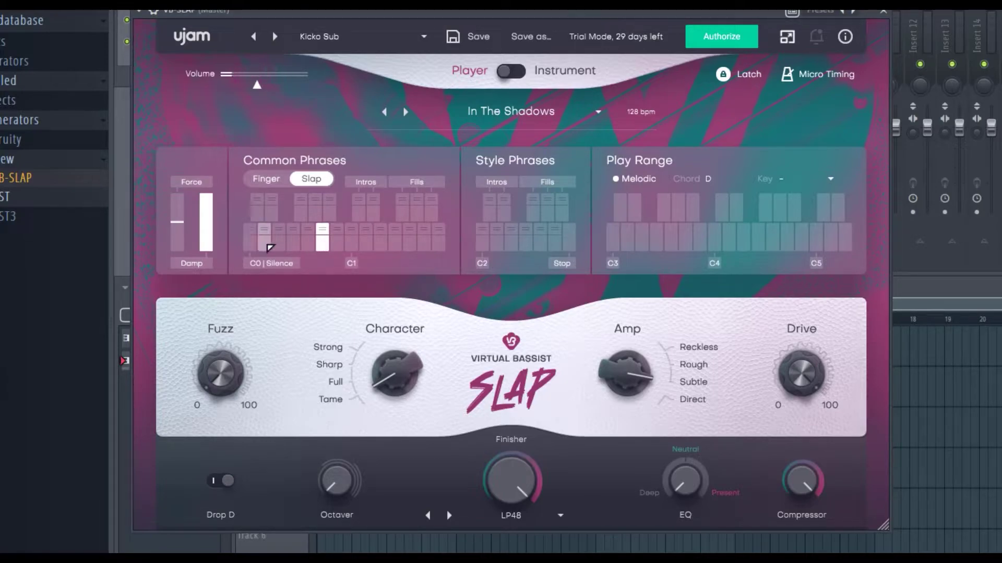
{"action": "left_click", "coordinate": [281, 245]}
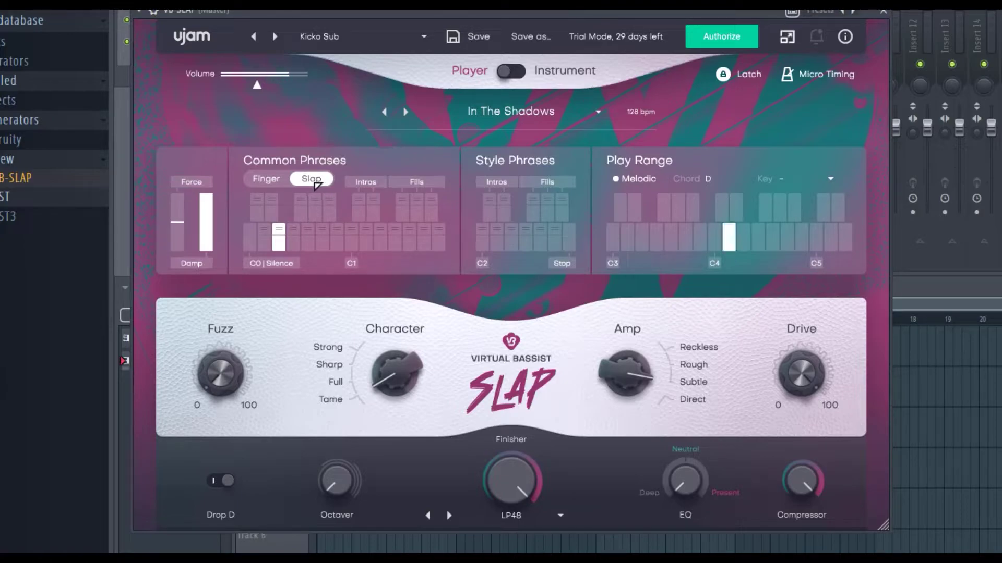
Step: Switch Latch off and back on, and trigger the style phrases on F2, A2 and D2
{"action": "left_click", "coordinate": [723, 74]}
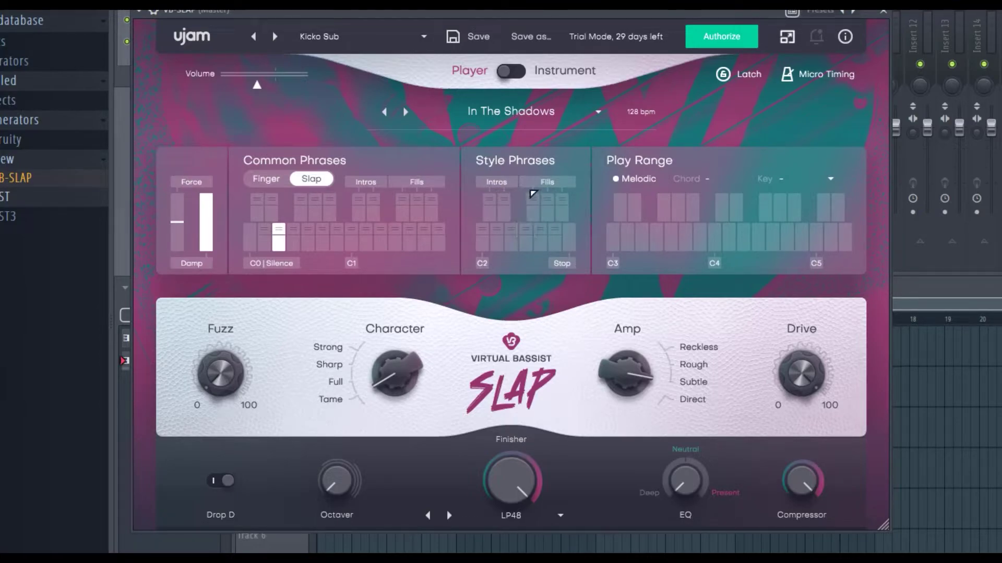
{"action": "left_click", "coordinate": [722, 74]}
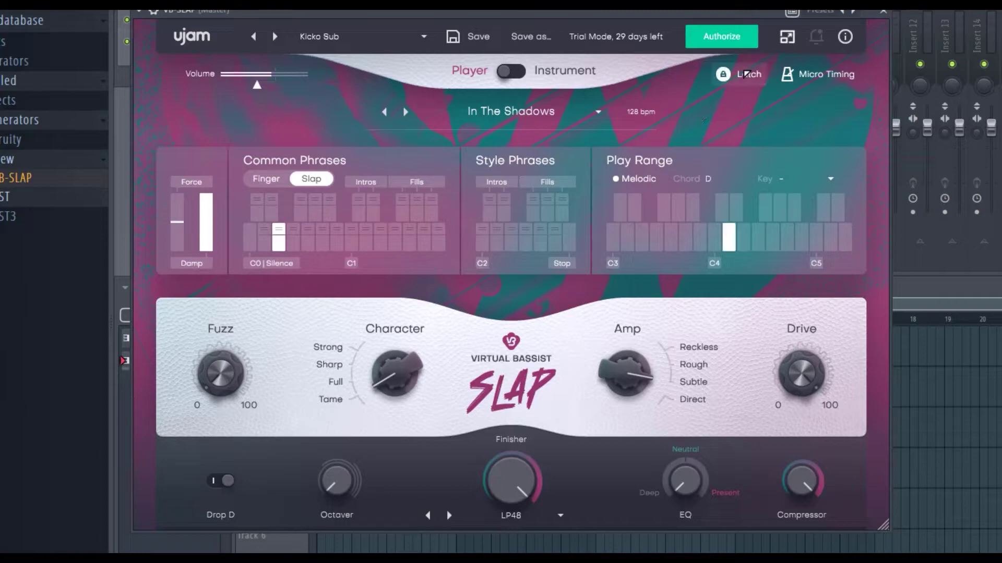
{"action": "left_click", "coordinate": [525, 249]}
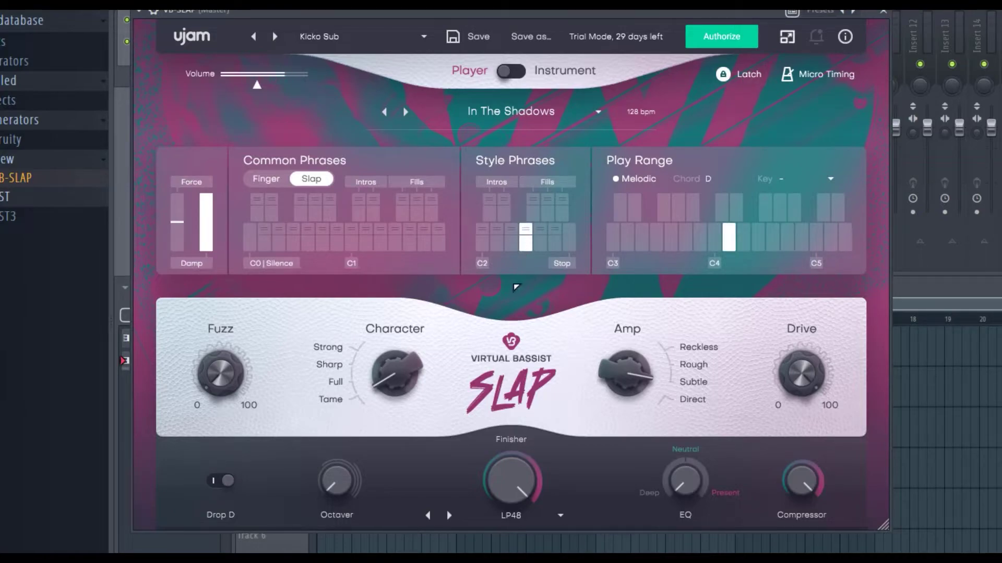
{"action": "left_click", "coordinate": [554, 241]}
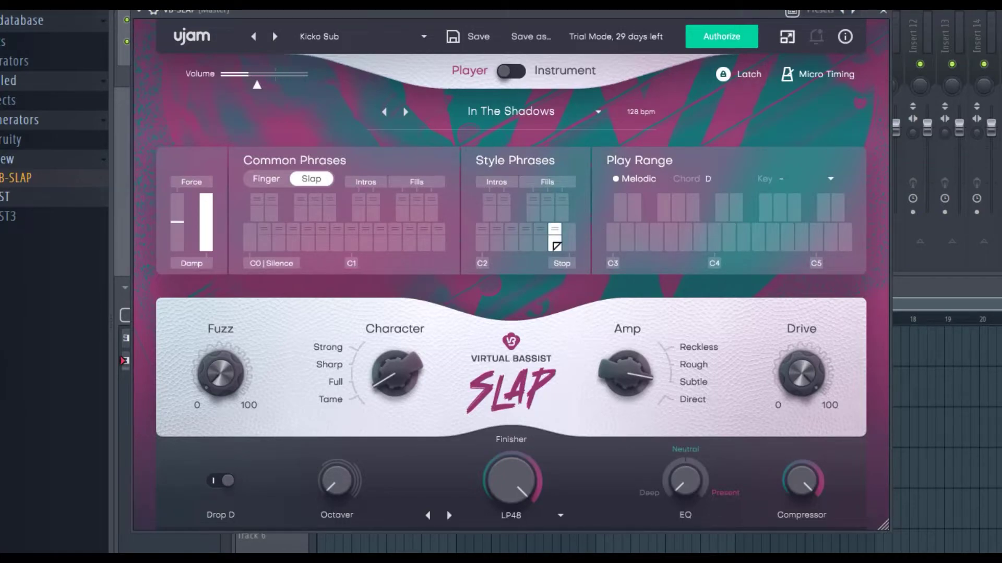
{"action": "left_click", "coordinate": [498, 245]}
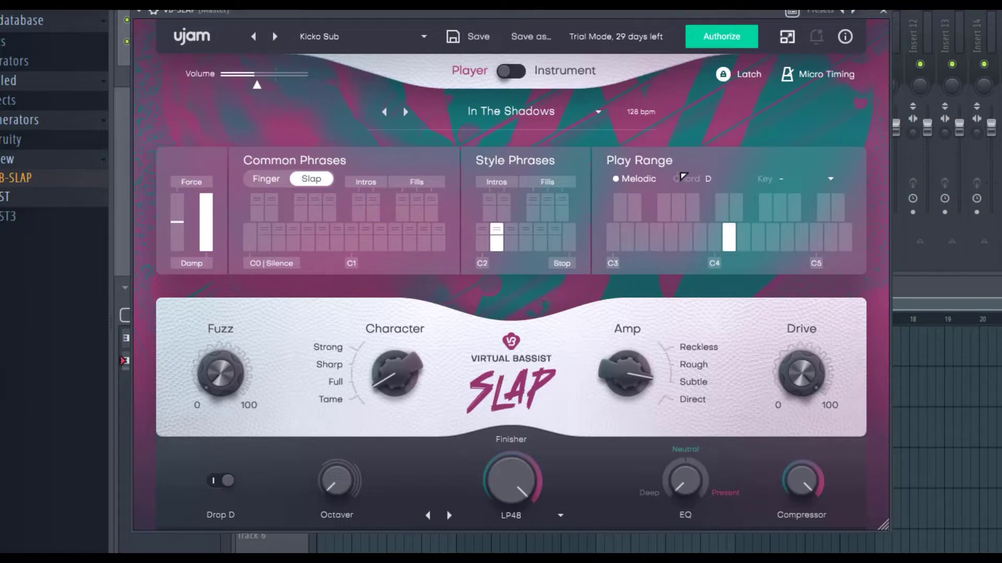
Step: Set the Play Range key to D | Bm and load the Approved preset
{"action": "left_click", "coordinate": [784, 181]}
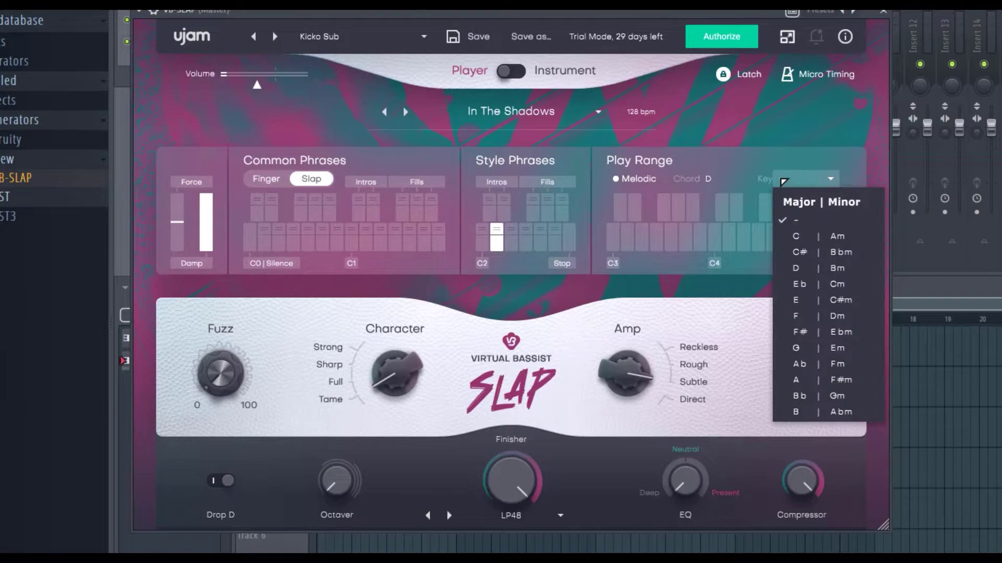
{"action": "left_click", "coordinate": [818, 265]}
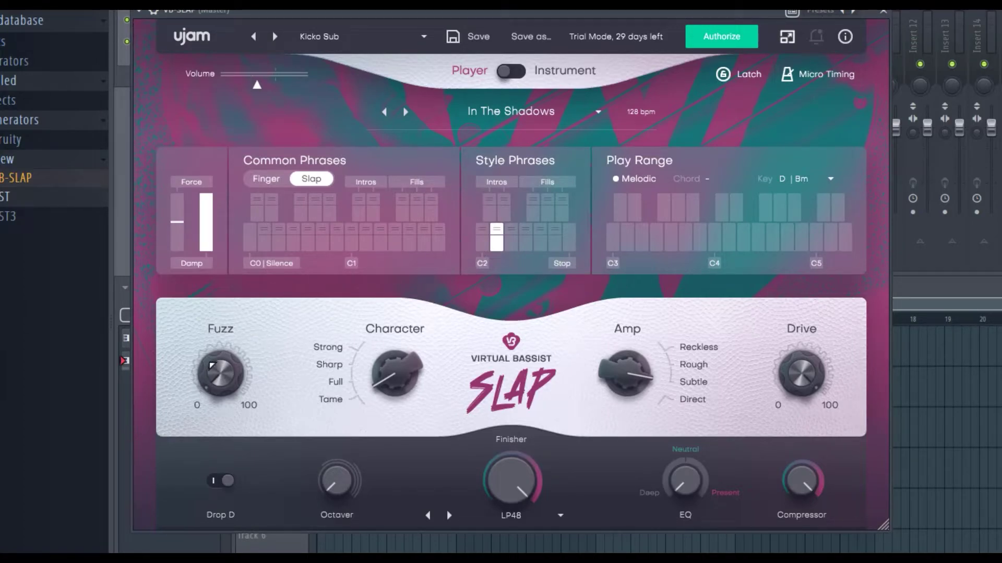
{"action": "left_click", "coordinate": [598, 111]}
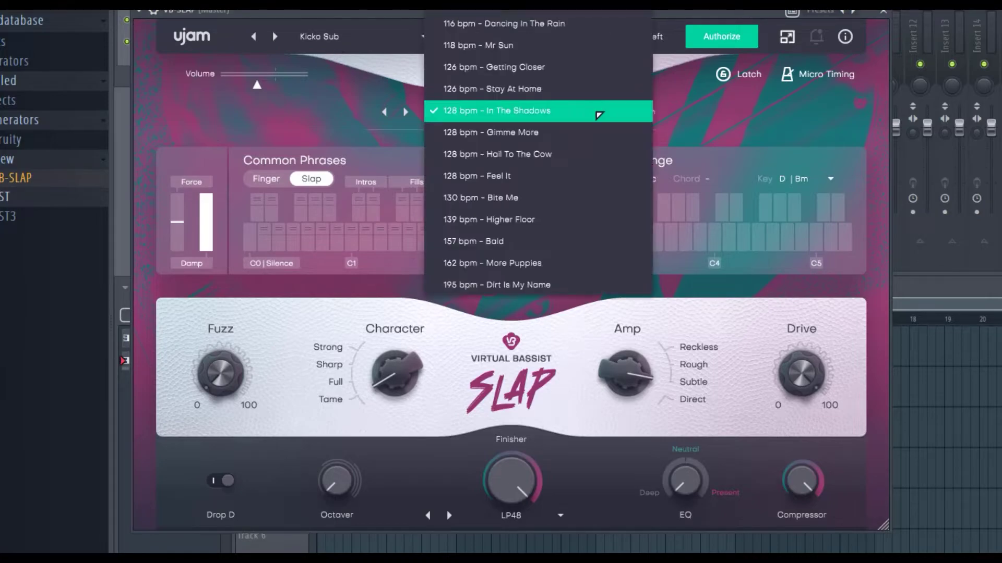
{"action": "left_click", "coordinate": [514, 152]}
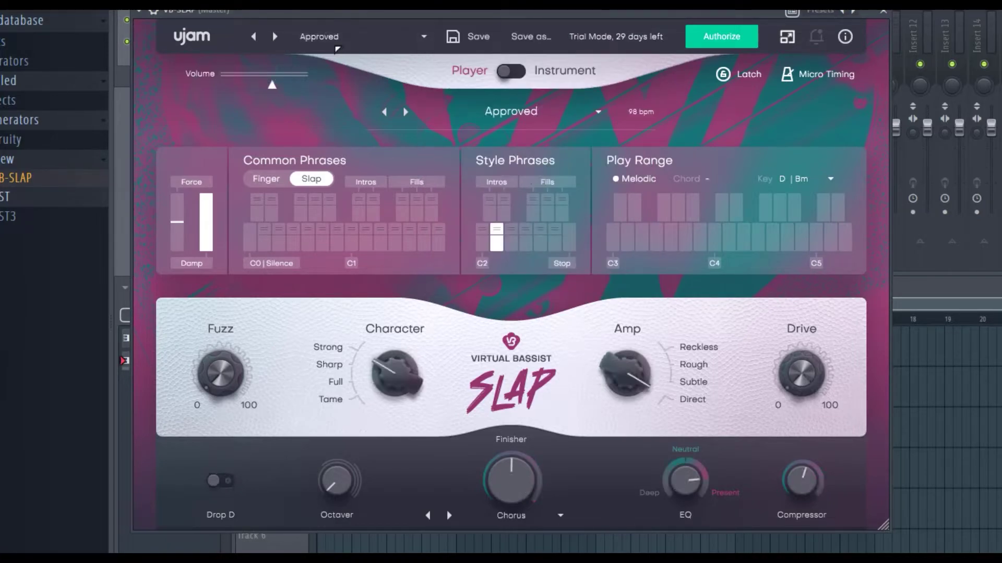
Step: Turn on Latch and try the Character at Tame before setting it to Full
{"action": "left_click", "coordinate": [742, 77]}
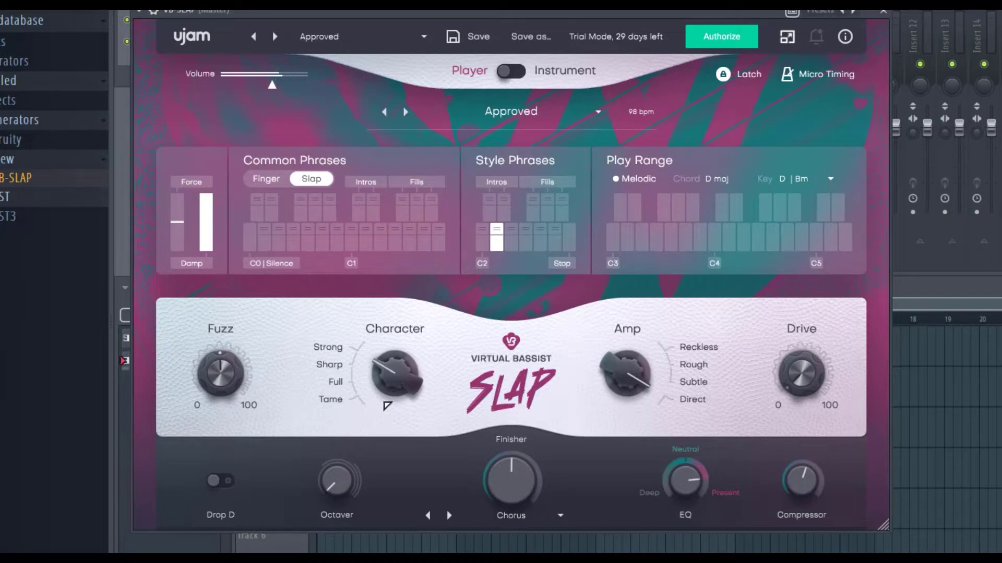
{"action": "left_click_drag", "start_coordinate": [386, 398], "coordinate": [386, 426]}
{"action": "left_click_drag", "start_coordinate": [389, 375], "coordinate": [387, 411]}
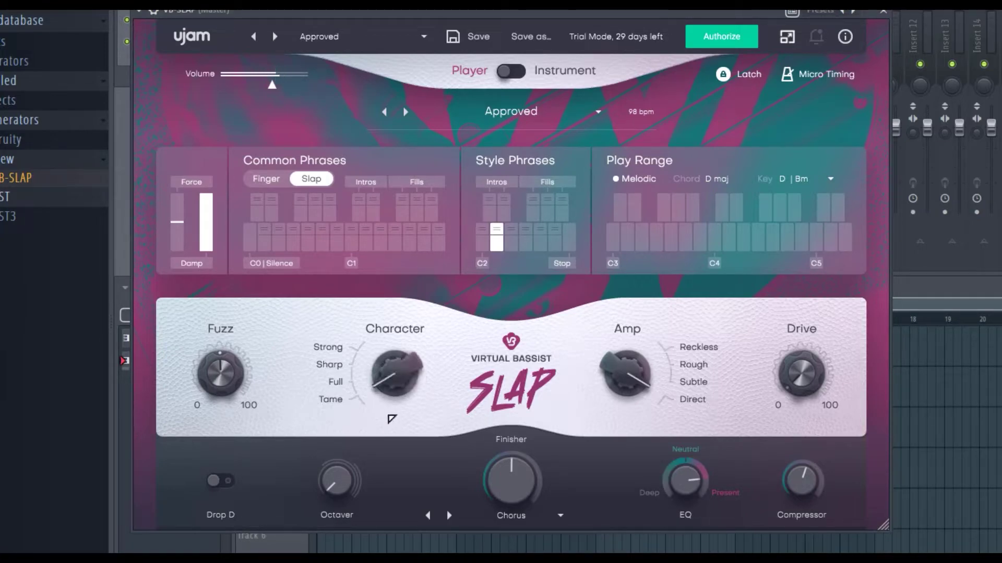
{"action": "left_click_drag", "start_coordinate": [385, 355], "coordinate": [383, 346]}
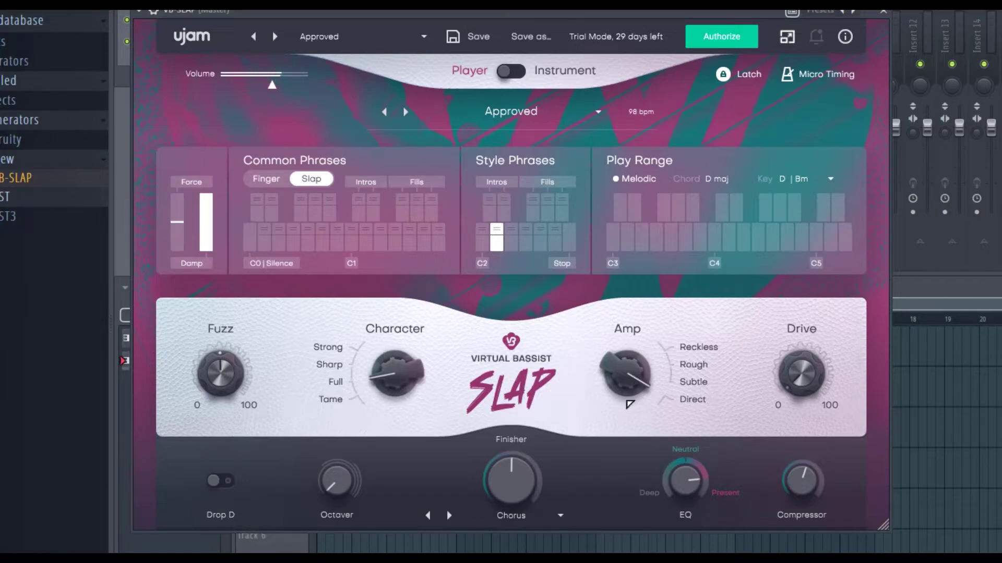
Step: Set the Amp to Reckless and raise Drive to about 80
{"action": "left_click_drag", "start_coordinate": [630, 403], "coordinate": [646, 337]}
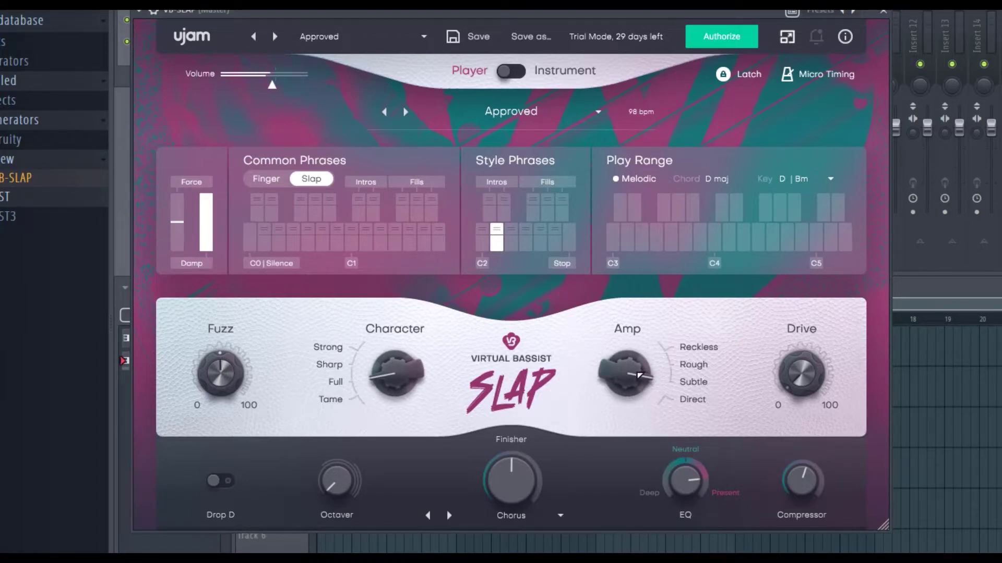
{"action": "left_click_drag", "start_coordinate": [644, 352], "coordinate": [644, 339]}
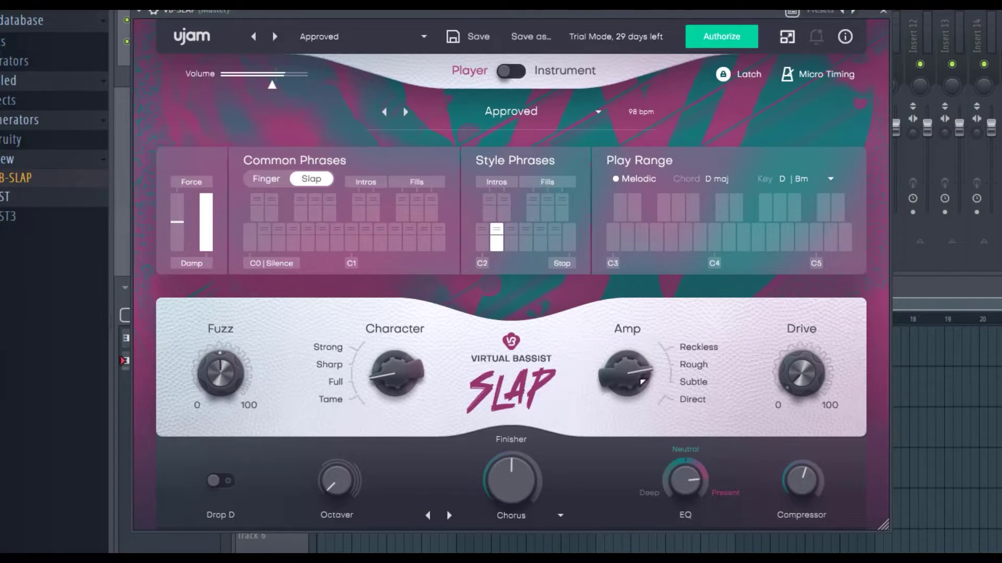
{"action": "left_click_drag", "start_coordinate": [642, 381], "coordinate": [629, 345]}
{"action": "left_click_drag", "start_coordinate": [791, 387], "coordinate": [816, 222]}
{"action": "left_click_drag", "start_coordinate": [819, 187], "coordinate": [805, 232]}
{"action": "left_click", "coordinate": [801, 233]}
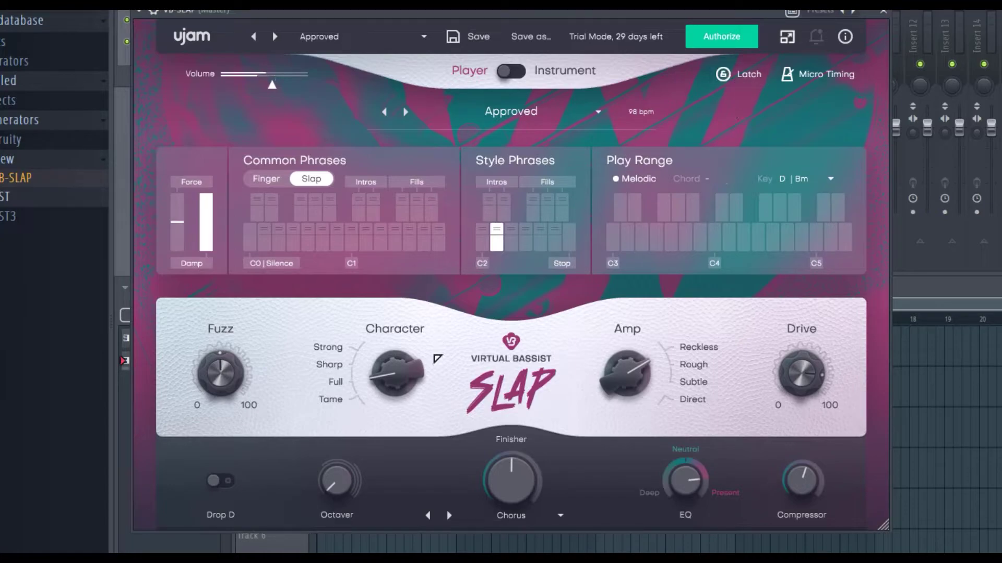
Step: Compare the sound with Drop D on and off, leave it off, and raise the Octaver to just under half
{"action": "left_click", "coordinate": [222, 481]}
{"action": "left_click", "coordinate": [229, 481]}
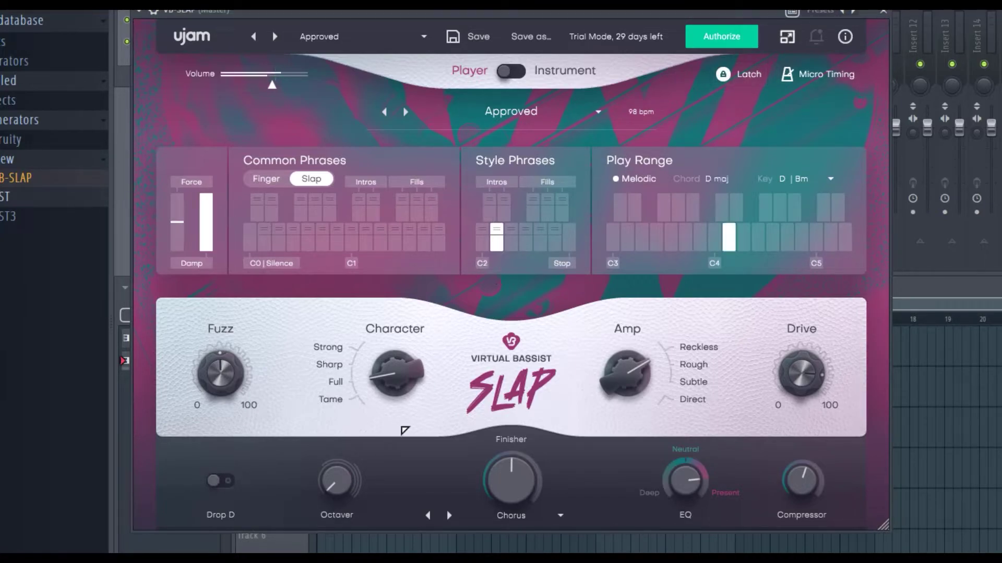
{"action": "left_click", "coordinate": [227, 482]}
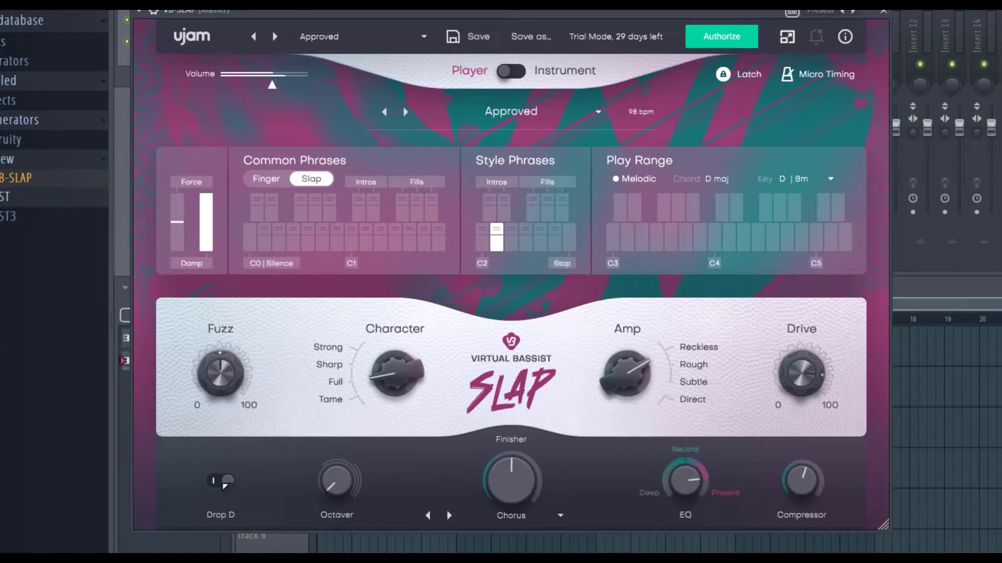
{"action": "left_click", "coordinate": [225, 482]}
{"action": "left_click_drag", "start_coordinate": [344, 491], "coordinate": [328, 414]}
Step: Audition the Finisher with OFF, Dirtbite and Old Radio, adjusting its amount along the way
{"action": "left_click", "coordinate": [531, 516]}
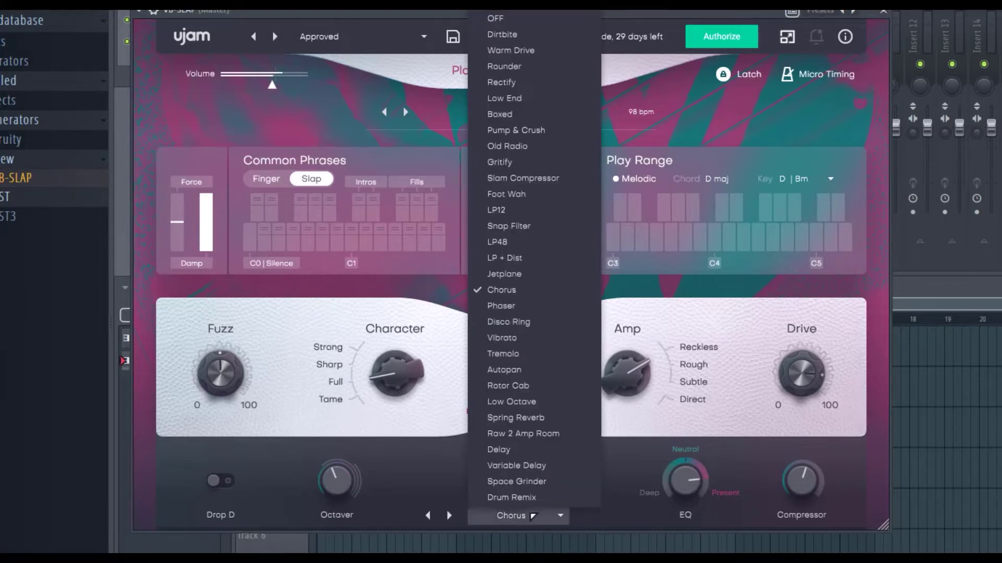
{"action": "left_click", "coordinate": [530, 23]}
{"action": "left_click", "coordinate": [562, 515]}
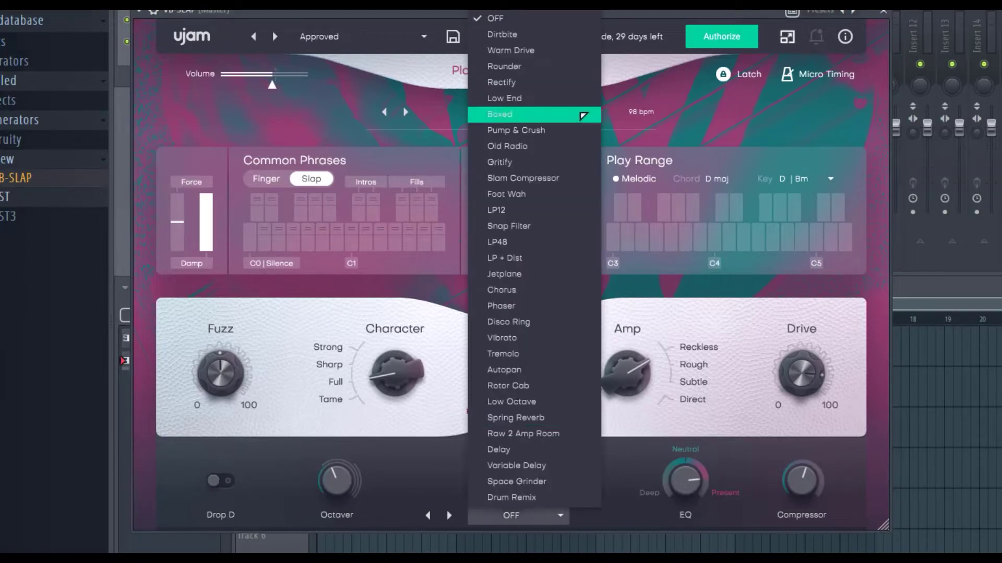
{"action": "left_click", "coordinate": [542, 34]}
{"action": "left_click_drag", "start_coordinate": [511, 472], "coordinate": [508, 526]}
{"action": "left_click", "coordinate": [507, 524]}
{"action": "left_click", "coordinate": [564, 146]}
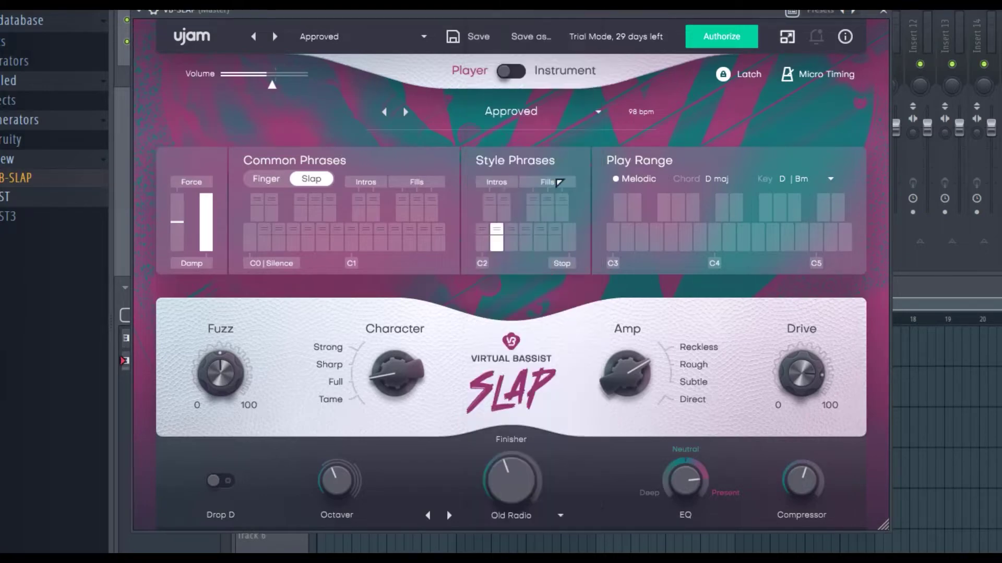
Step: Set the Finisher to Disco Ring and lower its amount to about one third
{"action": "left_click", "coordinate": [521, 517]}
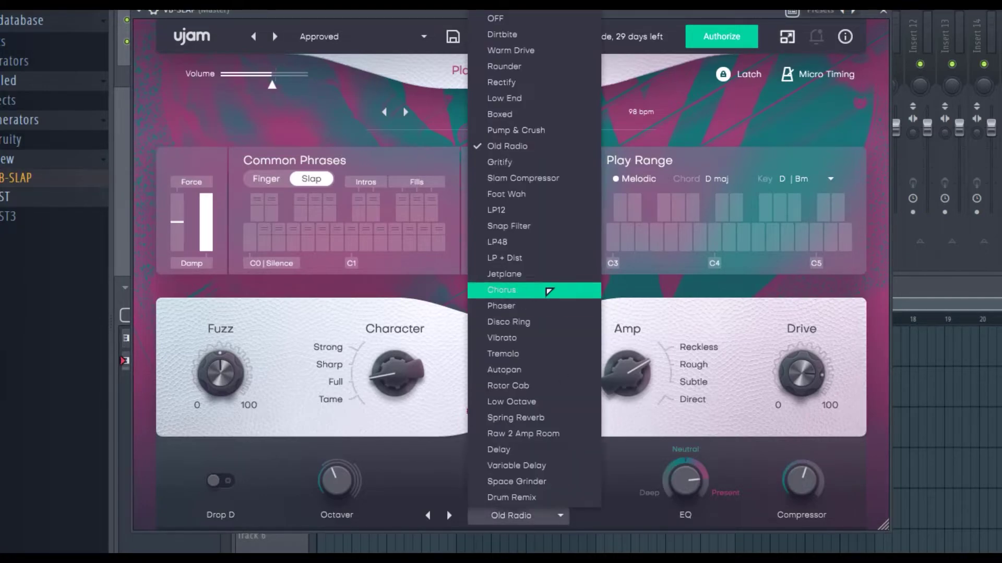
{"action": "left_click", "coordinate": [524, 322]}
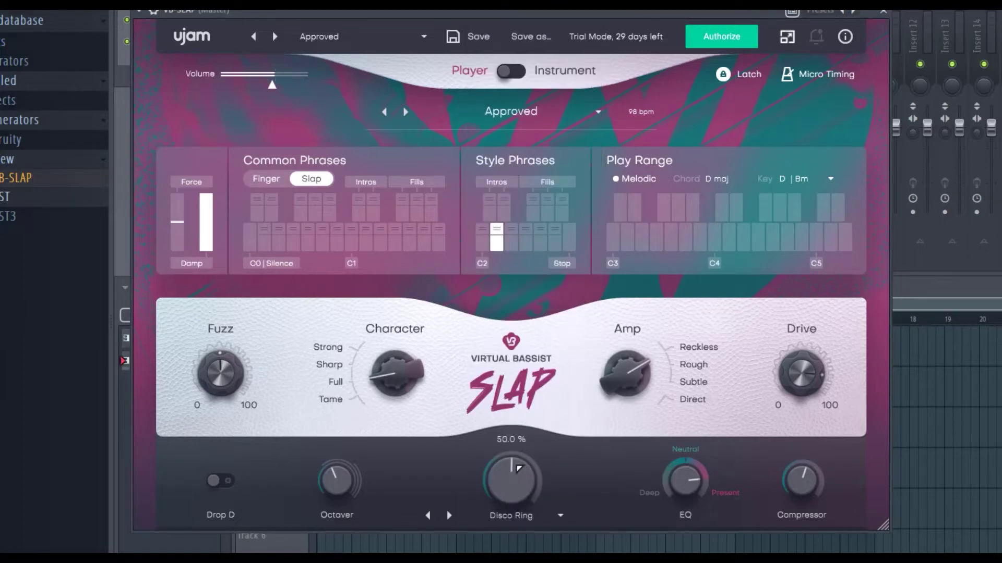
{"action": "scroll", "coordinate": [511, 478], "scroll_direction": "down", "scroll_amount": 2}
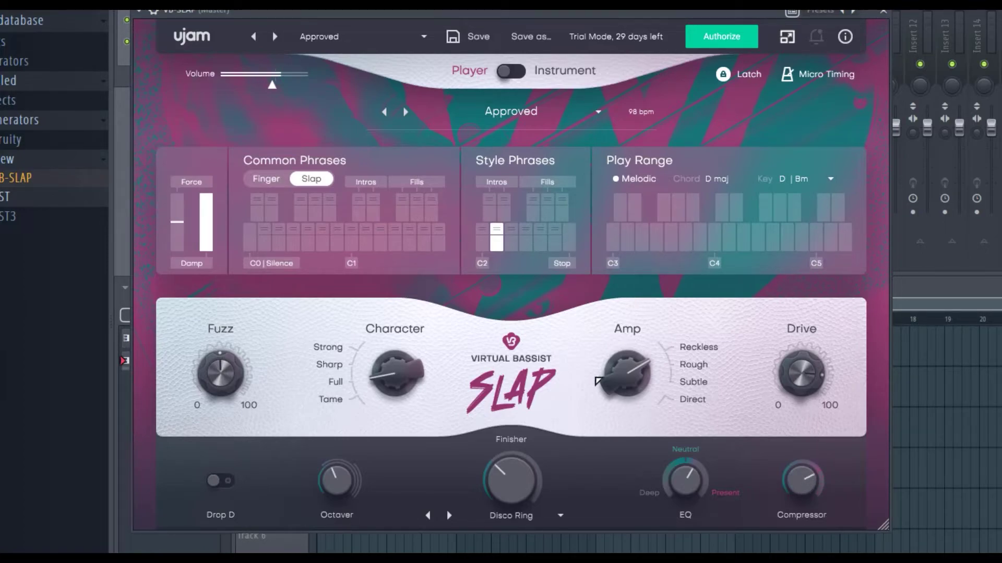
Step: Turn off Latch and change the plugin from Player to Instrument mode
{"action": "left_click", "coordinate": [723, 74]}
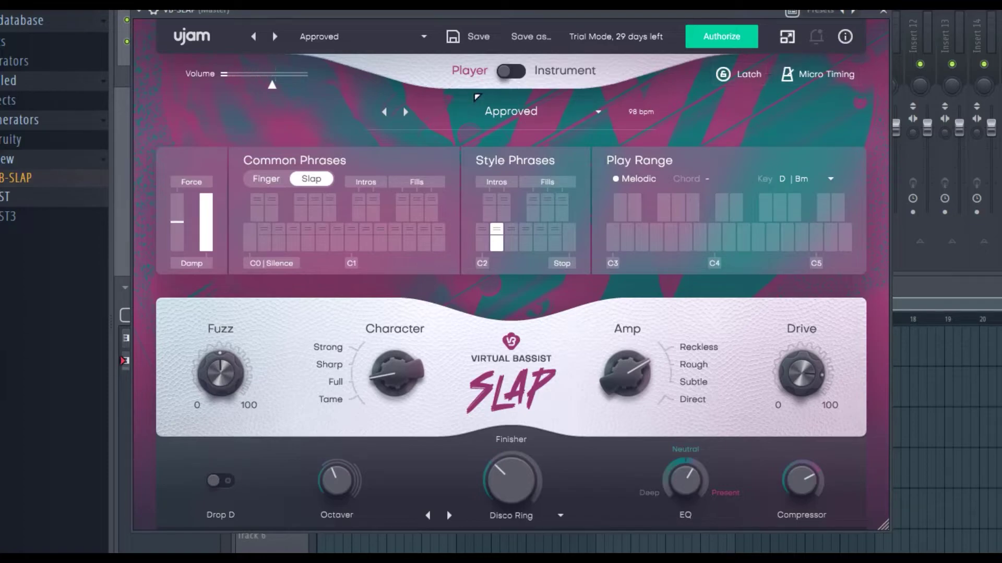
{"action": "left_click", "coordinate": [528, 76]}
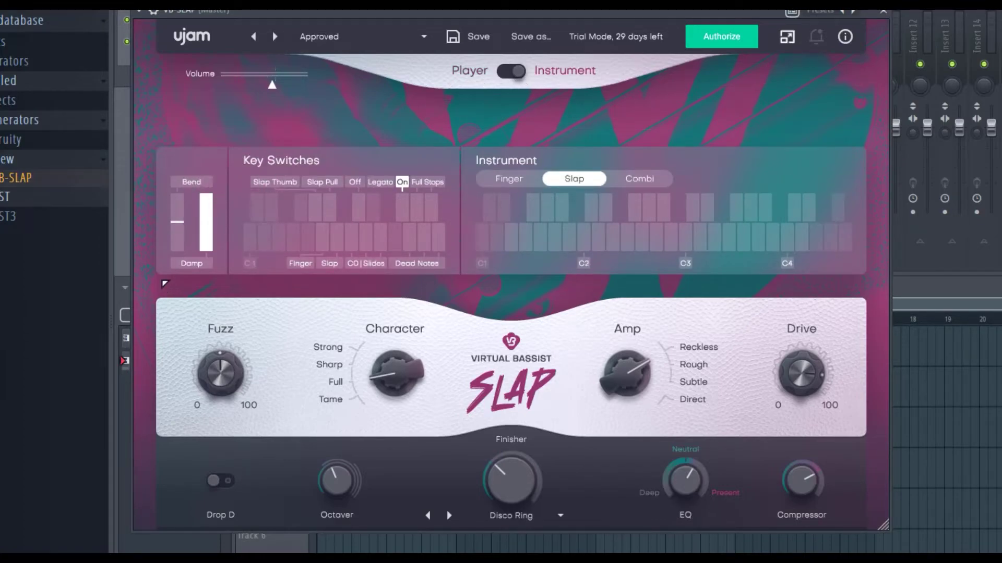
Step: Try bending the pitch down with the Bend control and lower Damp to about two thirds
{"action": "left_click", "coordinate": [200, 256]}
{"action": "left_click", "coordinate": [200, 255]}
{"action": "mouse_move", "coordinate": [293, 9]}
{"action": "left_mouse_down"}
{"action": "mouse_move", "coordinate": [460, 54]}
{"action": "mouse_move", "coordinate": [283, 0]}
{"action": "left_mouse_up"}
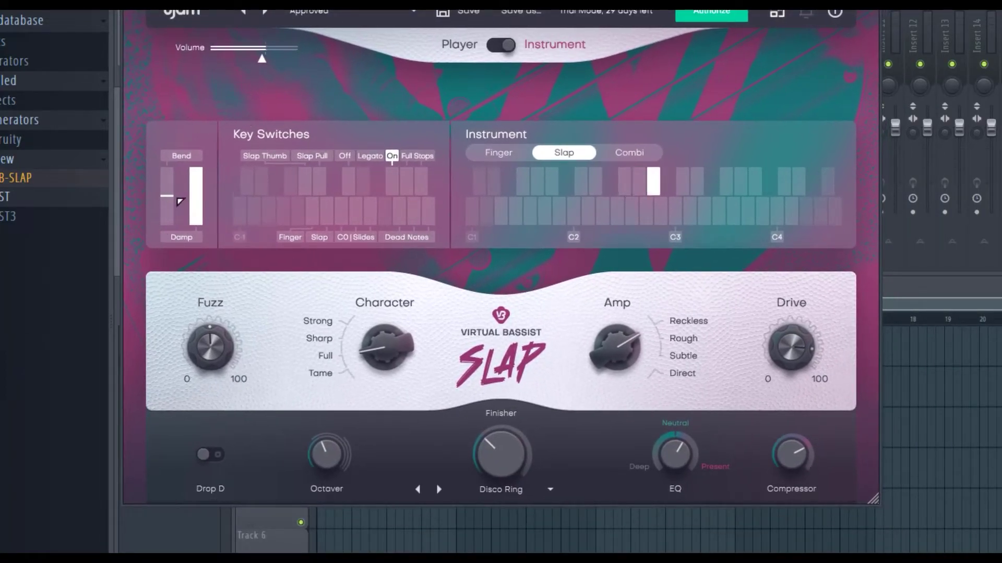
{"action": "left_click_drag", "start_coordinate": [170, 187], "coordinate": [171, 232]}
{"action": "left_click_drag", "start_coordinate": [197, 173], "coordinate": [203, 201]}
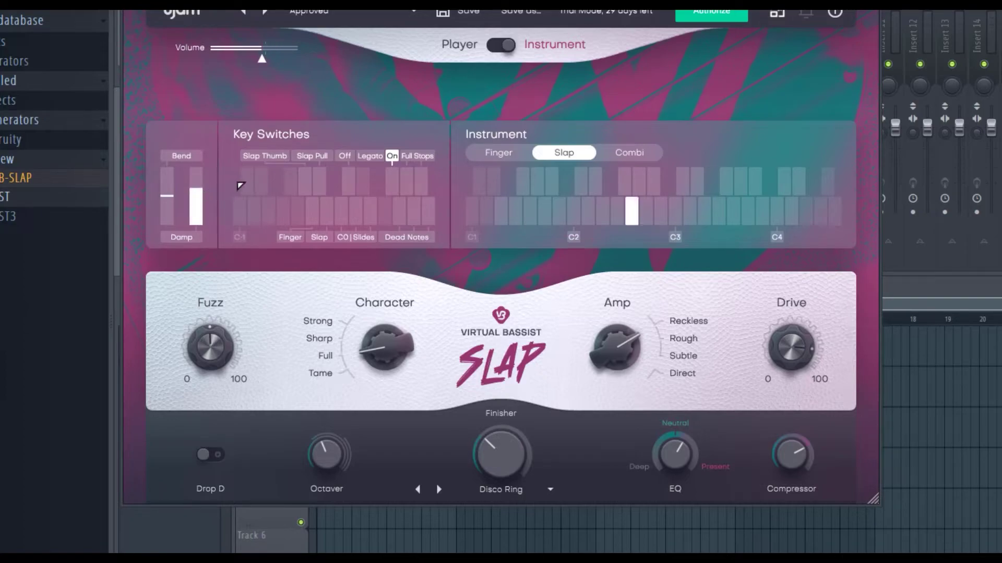
Step: Trigger the Slap, Slap Thumb and Slap Pull key switches one after another
{"action": "left_click", "coordinate": [326, 217]}
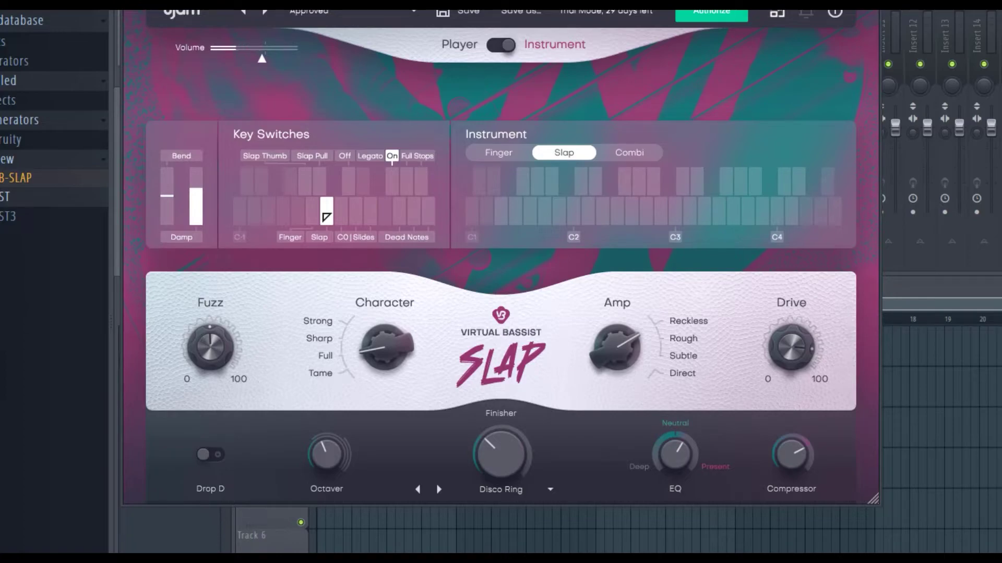
{"action": "left_click", "coordinate": [311, 186]}
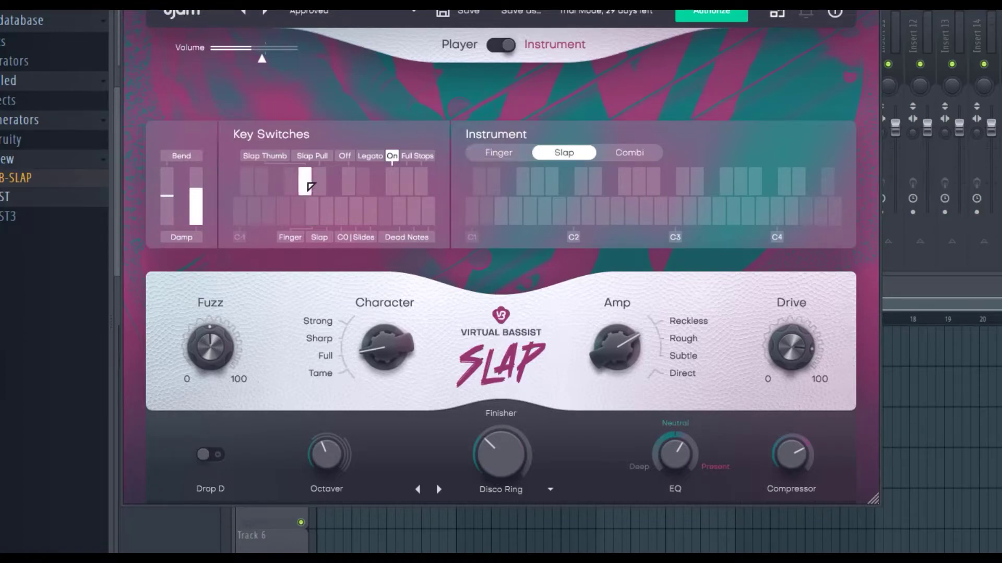
{"action": "left_click", "coordinate": [319, 182]}
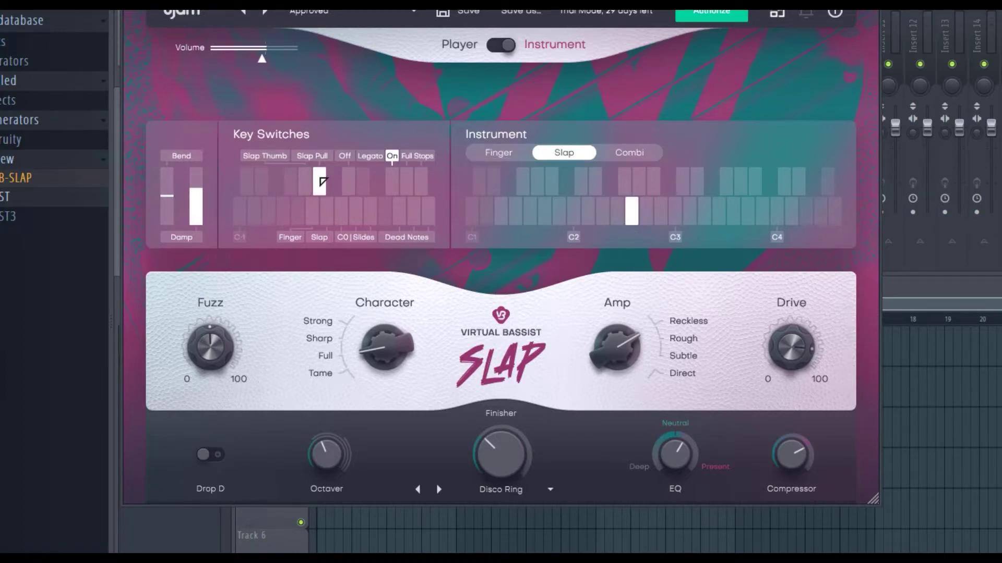
Step: Switch Legato off and back on using its key switches
{"action": "left_click", "coordinate": [348, 183]}
{"action": "left_click", "coordinate": [348, 182]}
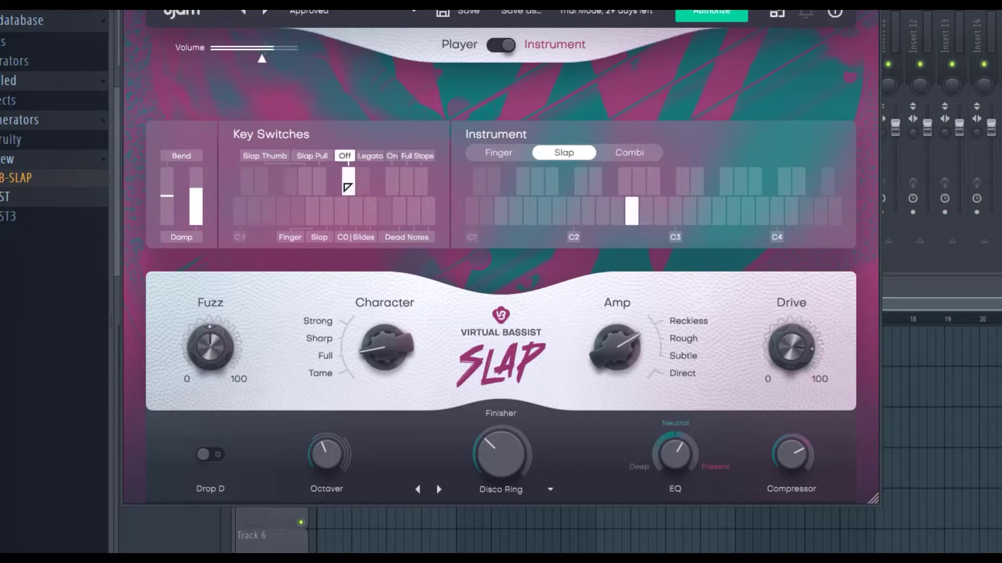
{"action": "left_click", "coordinate": [396, 191]}
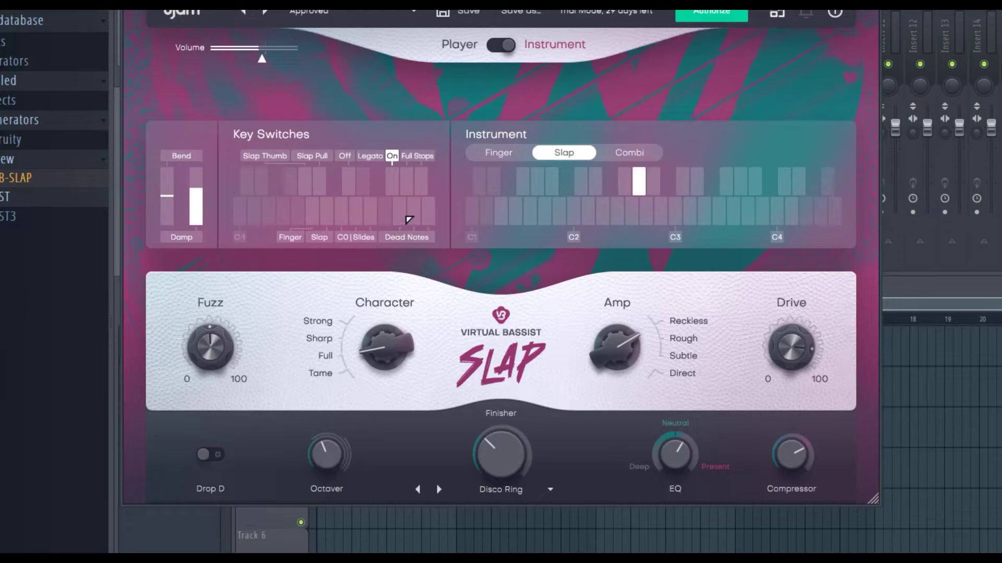
Step: Try the Finger and Combi playing styles, then return the instrument to Slap
{"action": "left_click", "coordinate": [490, 152]}
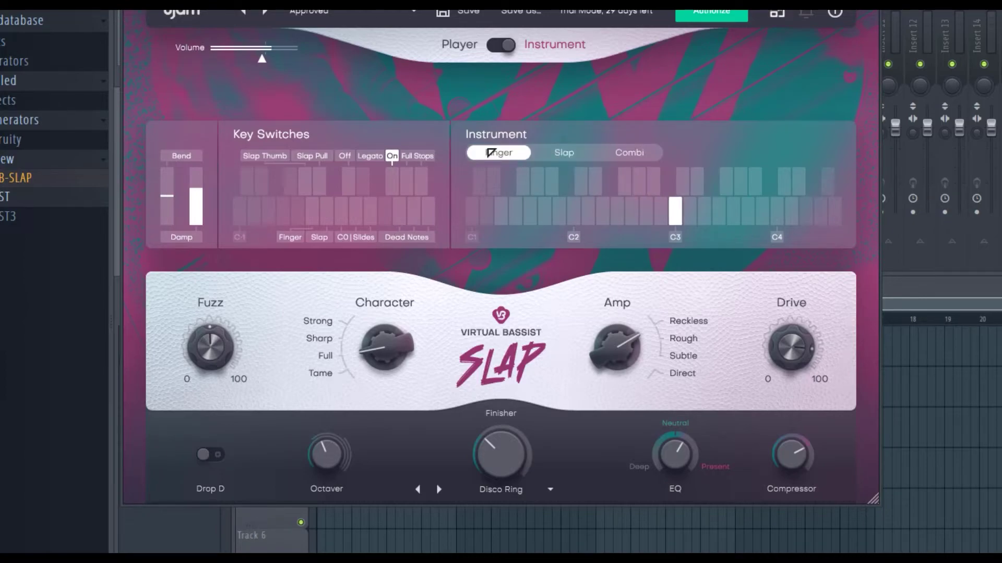
{"action": "left_click", "coordinate": [623, 153]}
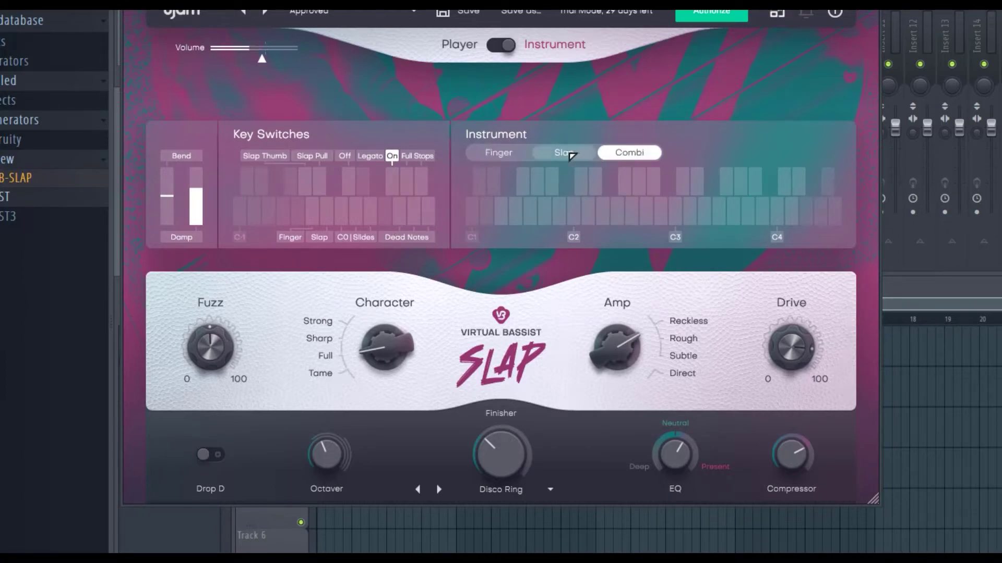
{"action": "left_click", "coordinate": [496, 153]}
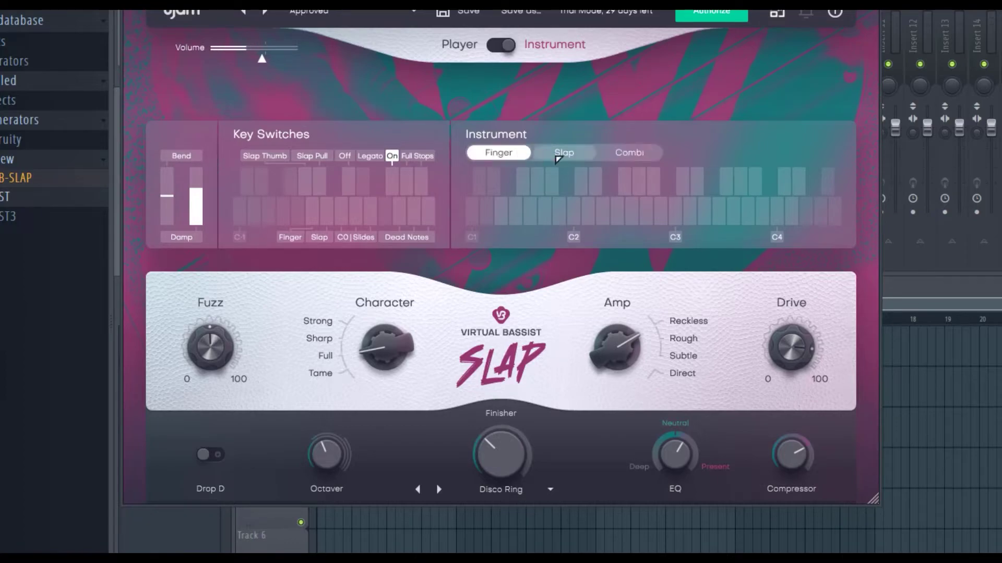
{"action": "left_click", "coordinate": [561, 152]}
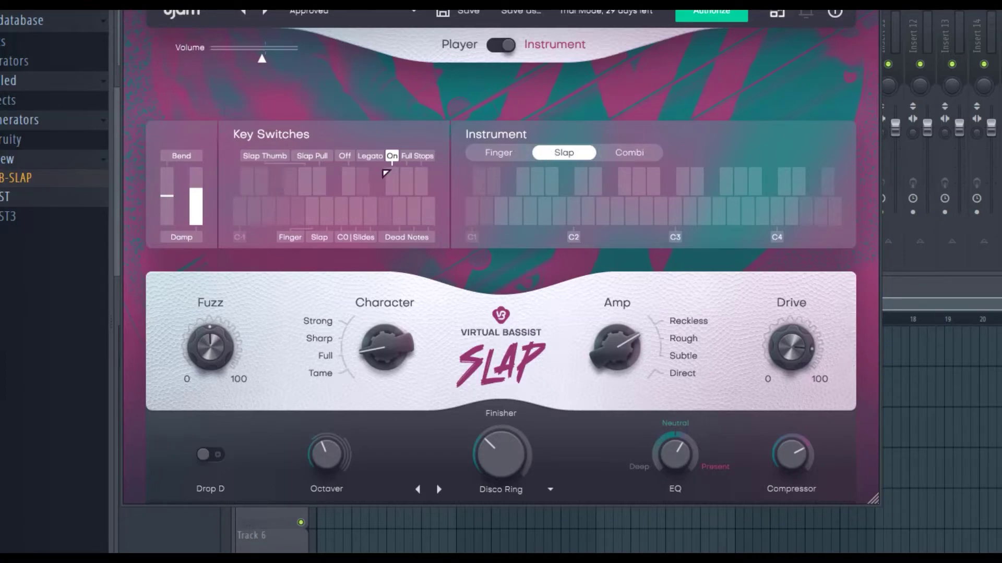
Step: Cycle the instrument's playing style through Finger and Slap and set it to Combi
{"action": "left_click", "coordinate": [345, 178]}
{"action": "left_click", "coordinate": [502, 218]}
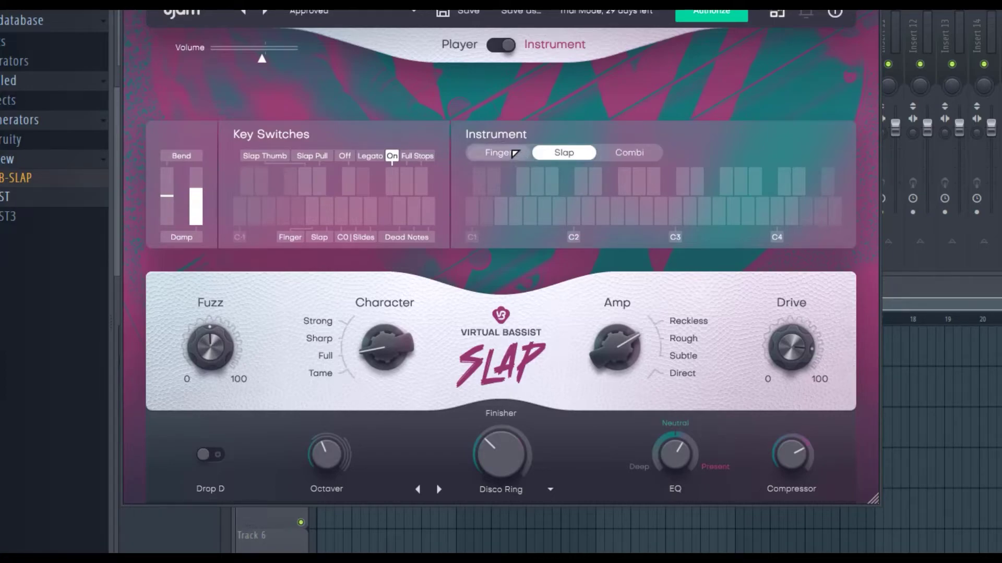
{"action": "left_click", "coordinate": [510, 153]}
{"action": "left_click", "coordinate": [558, 158]}
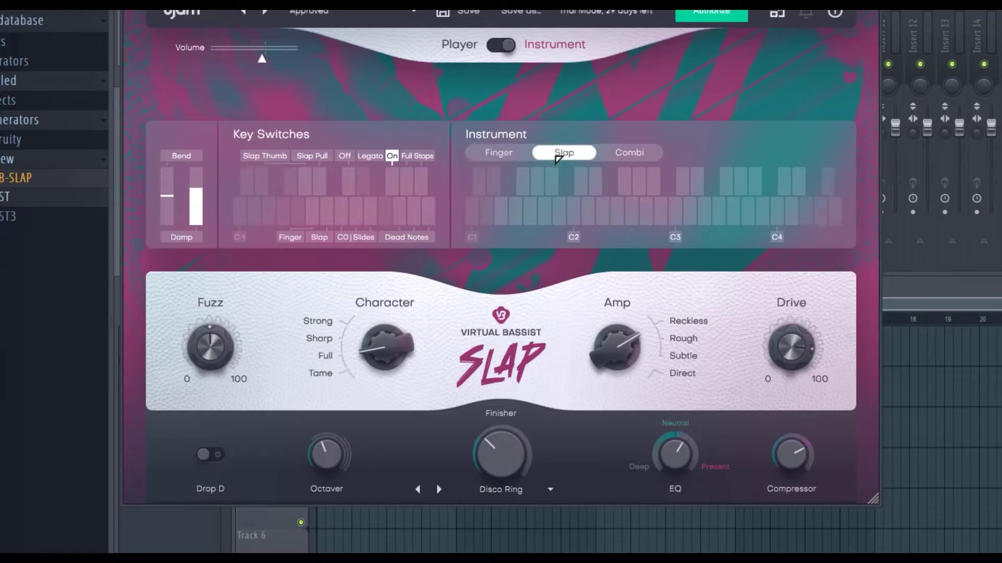
{"action": "left_click", "coordinate": [634, 154]}
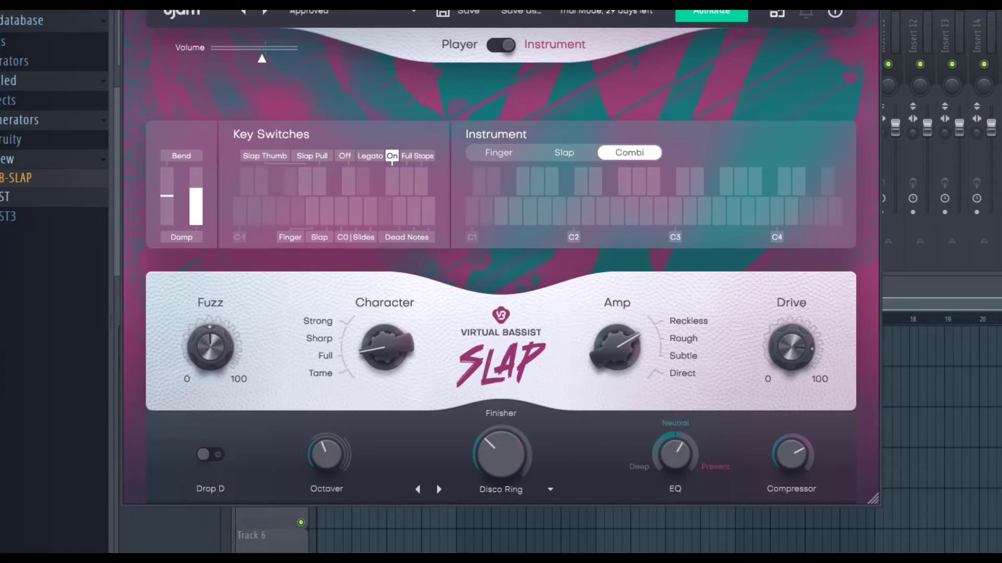
Step: Open the VD-BRUTE drum plugin from the channel rack to view its settings and close it again
{"action": "left_click_drag", "start_coordinate": [283, 9], "coordinate": [287, 10]}
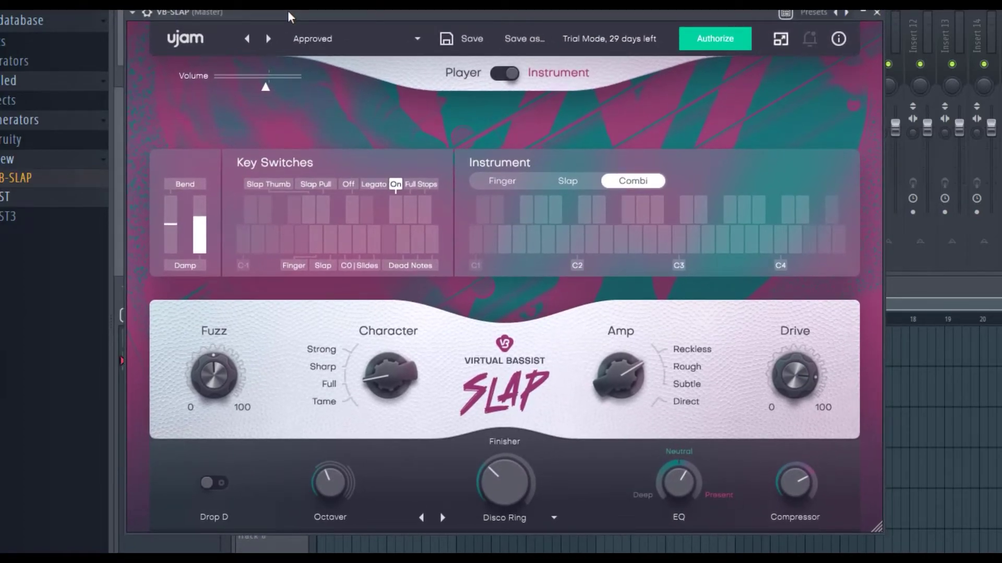
{"action": "left_click_drag", "start_coordinate": [329, 10], "coordinate": [427, 70]}
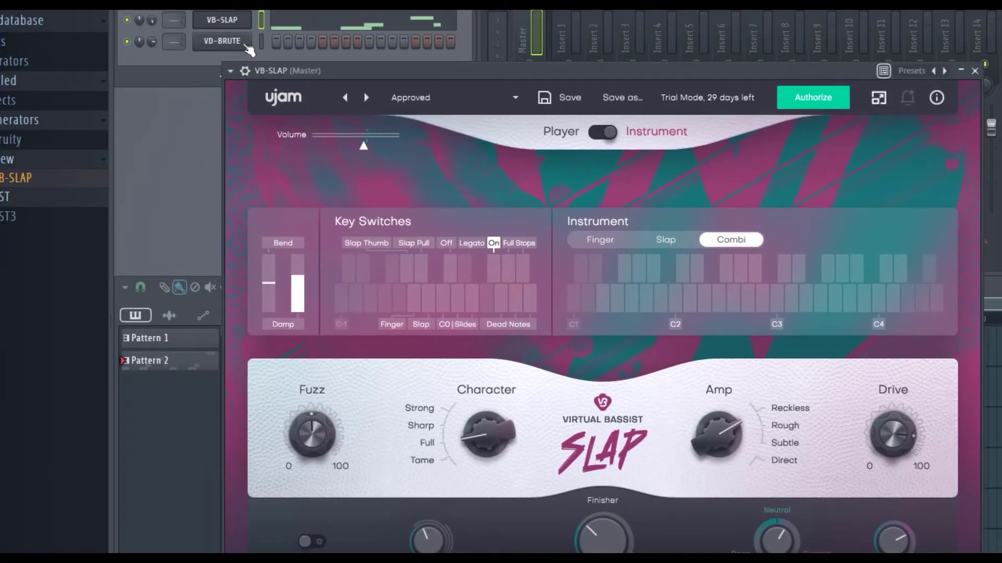
{"action": "left_click", "coordinate": [243, 46]}
{"action": "left_click_drag", "start_coordinate": [673, 44], "coordinate": [572, 30]}
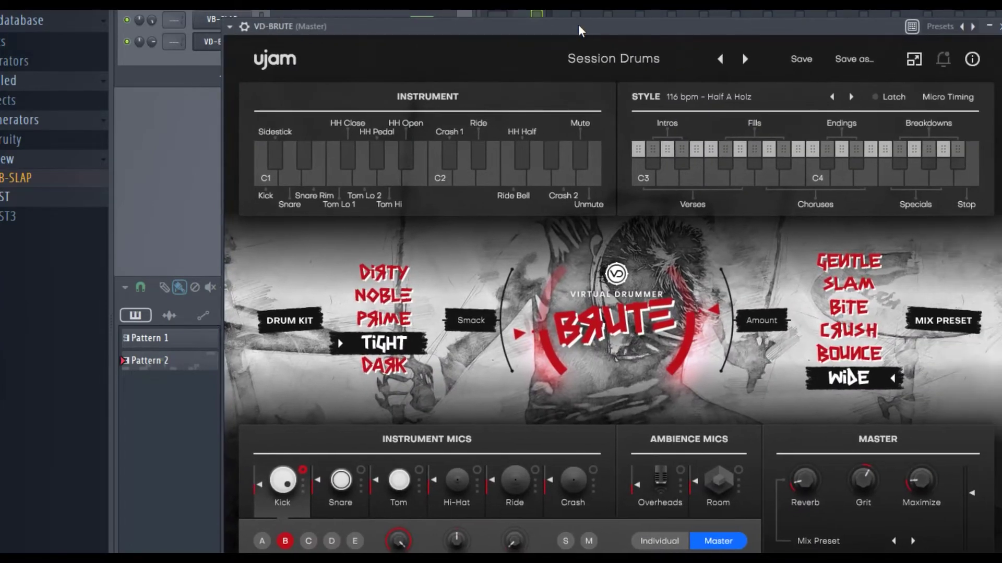
{"action": "left_click", "coordinate": [996, 26]}
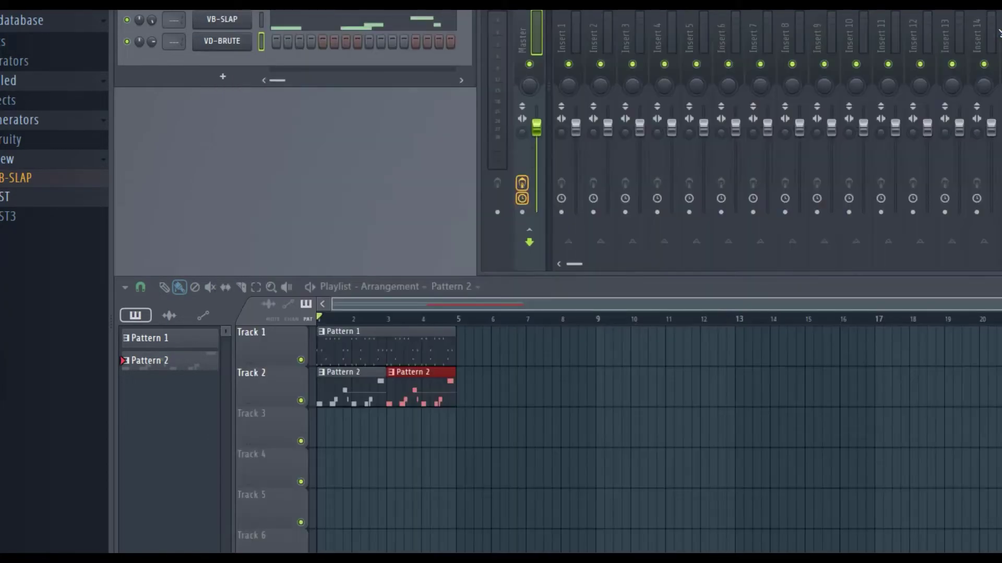
Step: Reopen the VB-SLAP plugin, position its window fully in view and start playback of the arrangement
{"action": "left_click", "coordinate": [222, 20]}
{"action": "left_click_drag", "start_coordinate": [501, 75], "coordinate": [413, 12]}
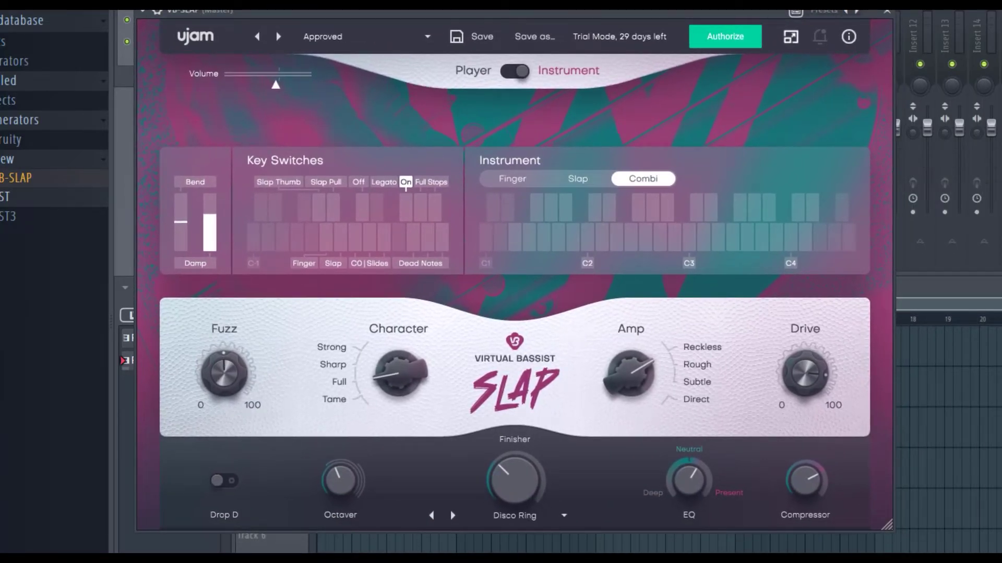
{"action": "key", "text": "space"}
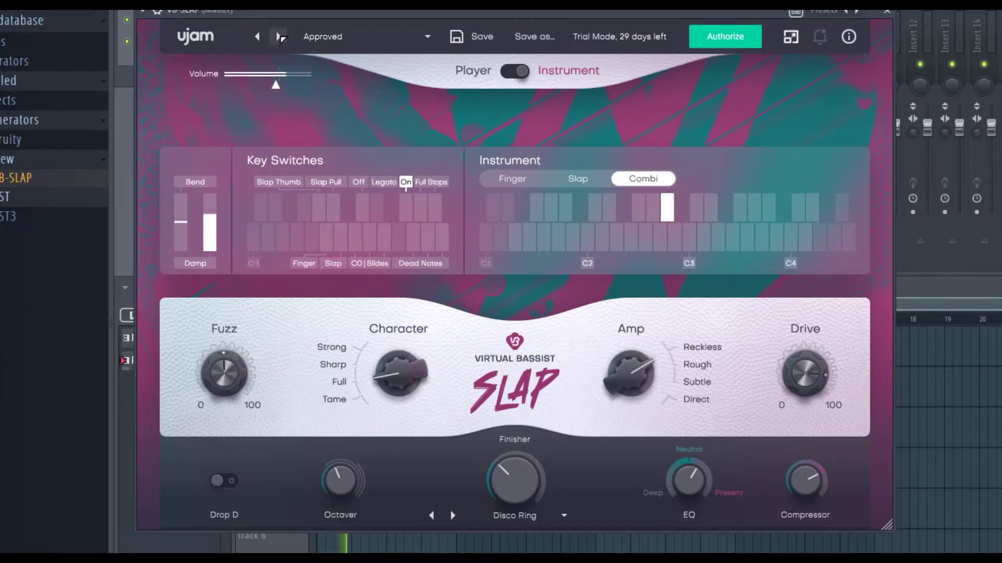
Step: Audition the Funk presets in order during playback, from Clean And Wide through Disco Dude and Funk Right Now to Getting Closer
{"action": "left_click", "coordinate": [280, 38]}
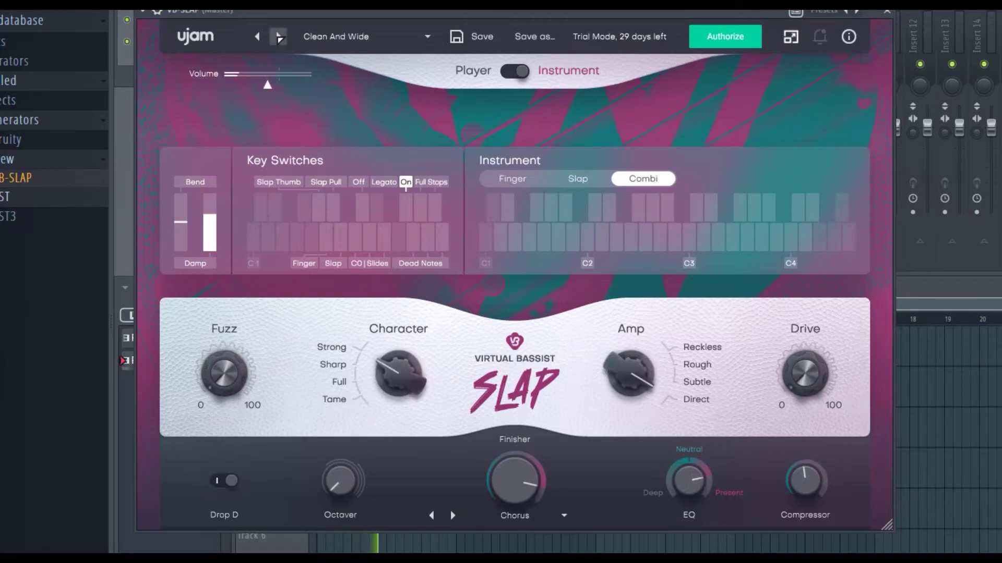
{"action": "left_click", "coordinate": [280, 37]}
{"action": "left_click", "coordinate": [280, 37]}
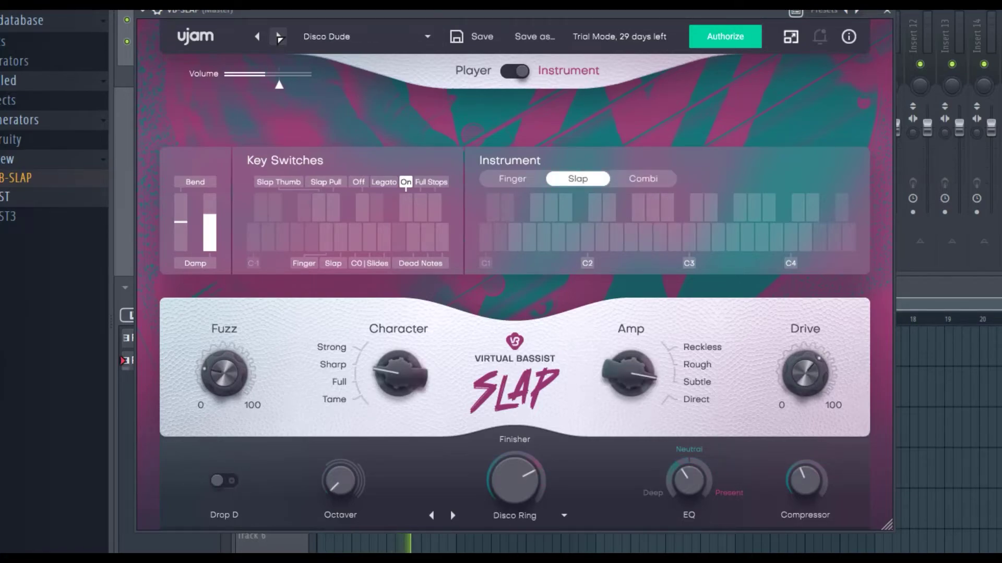
{"action": "left_click", "coordinate": [280, 37]}
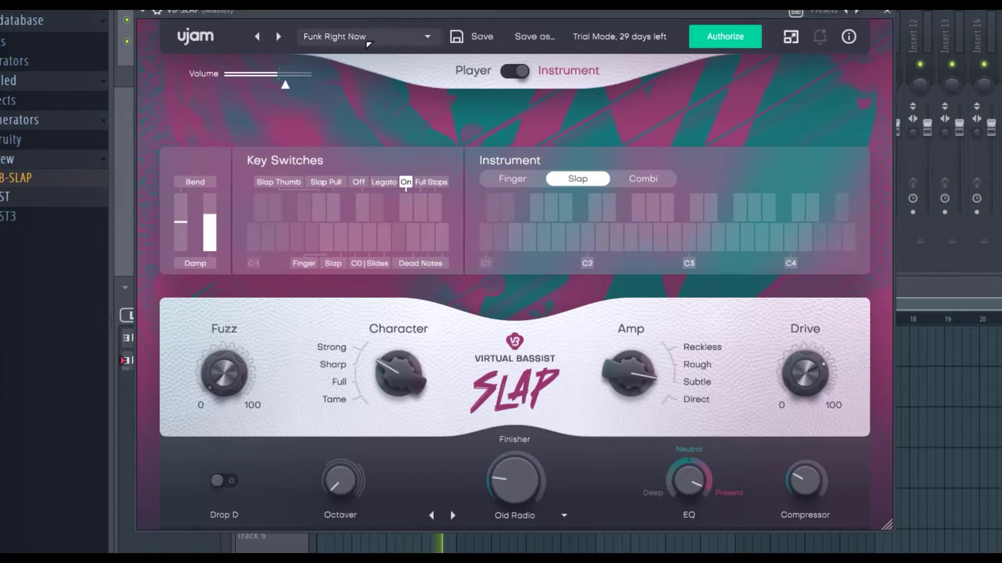
{"action": "left_click", "coordinate": [278, 36]}
Step: Load the Pop preset Bite Me and audition the following presets, including Can You Feel It and Chill
{"action": "left_click", "coordinate": [341, 37]}
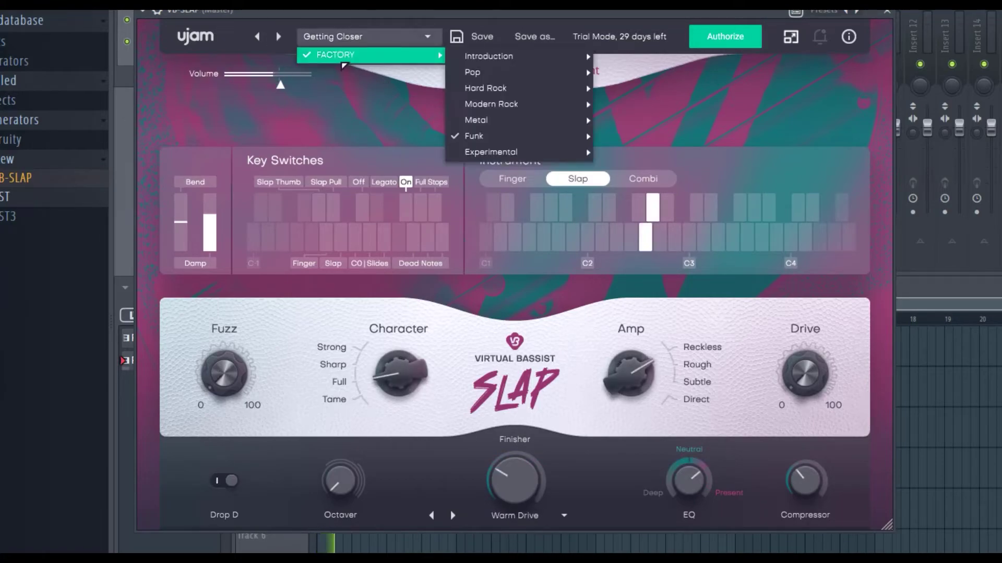
{"action": "mouse_move", "coordinate": [500, 72]}
{"action": "left_click", "coordinate": [628, 71]}
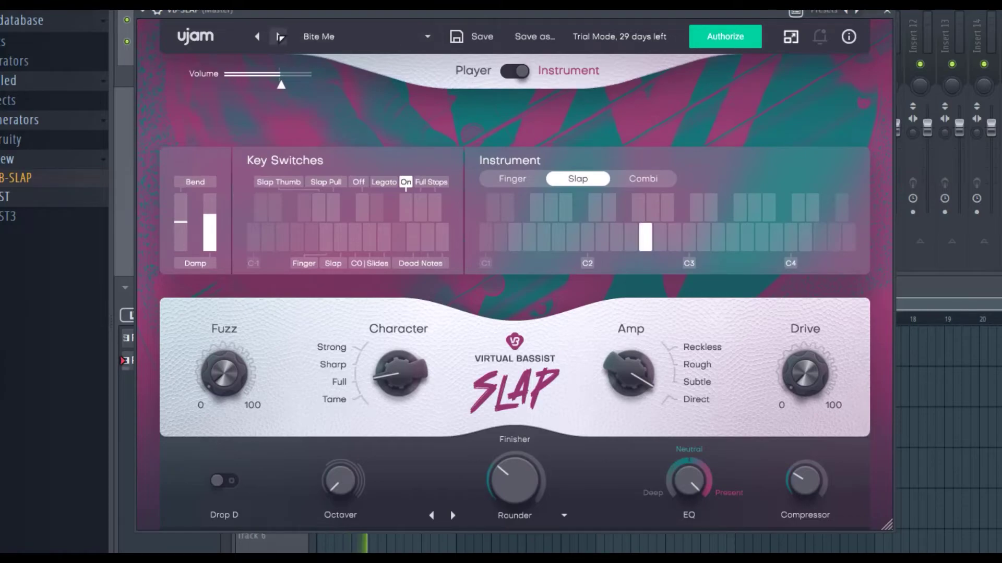
{"action": "left_click", "coordinate": [280, 38]}
{"action": "left_click", "coordinate": [279, 37]}
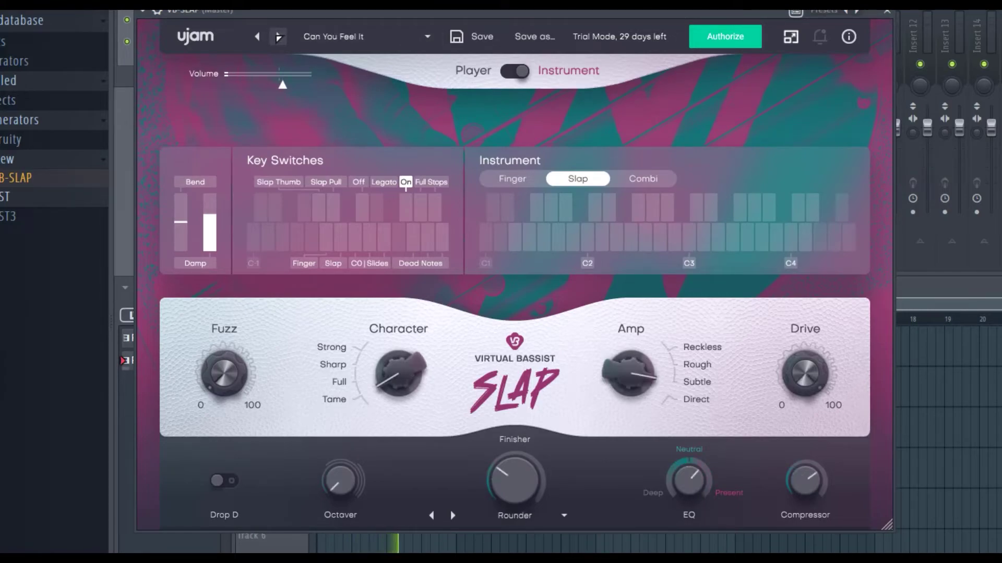
{"action": "left_click", "coordinate": [278, 37]}
Step: Load the Hard Rock preset Bald and audition the following ones, including Boys Love Reverb, Devil In The Rotor and Dirt Bike
{"action": "left_click", "coordinate": [345, 38]}
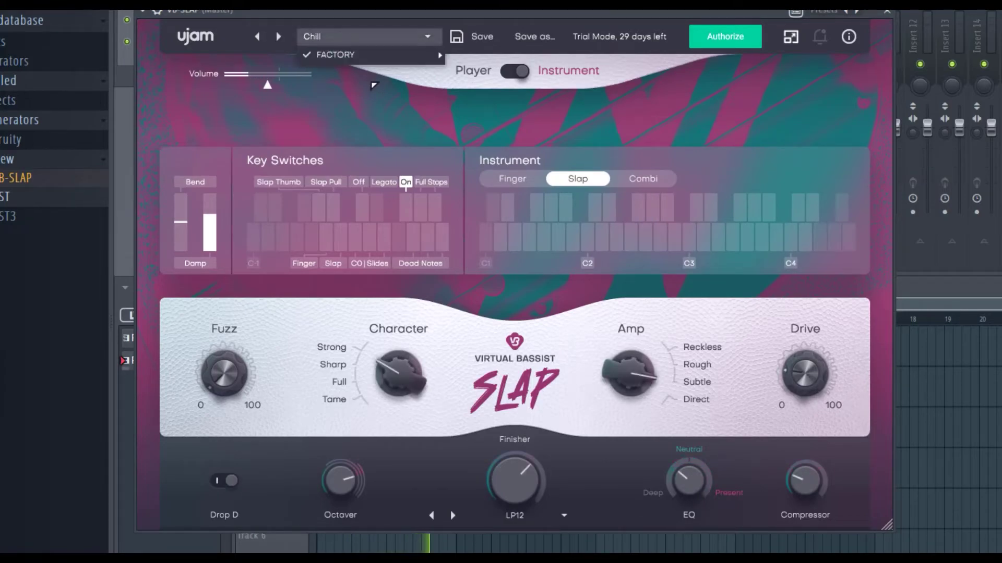
{"action": "mouse_move", "coordinate": [401, 54]}
{"action": "mouse_move", "coordinate": [564, 79]}
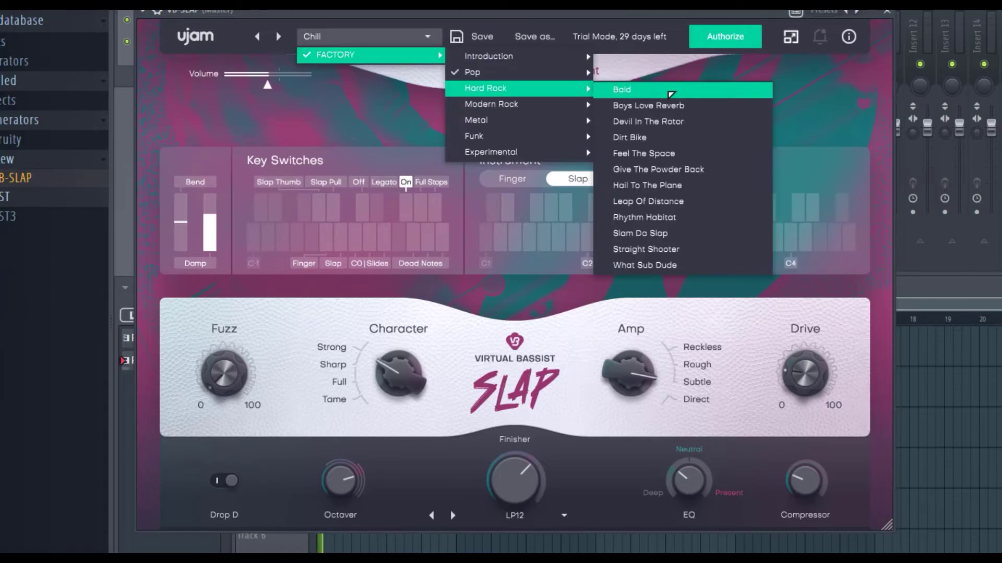
{"action": "left_click", "coordinate": [631, 89]}
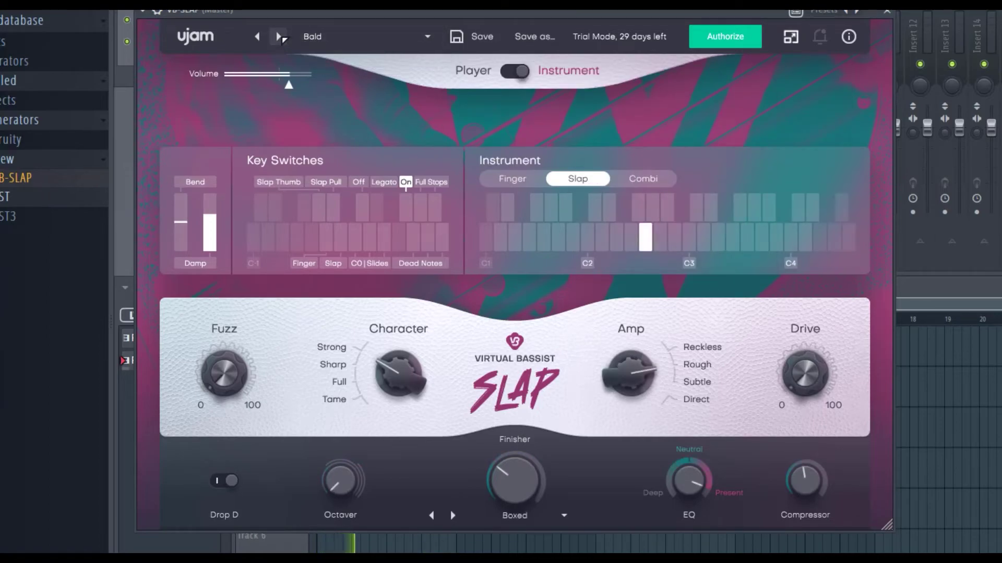
{"action": "left_click", "coordinate": [279, 37]}
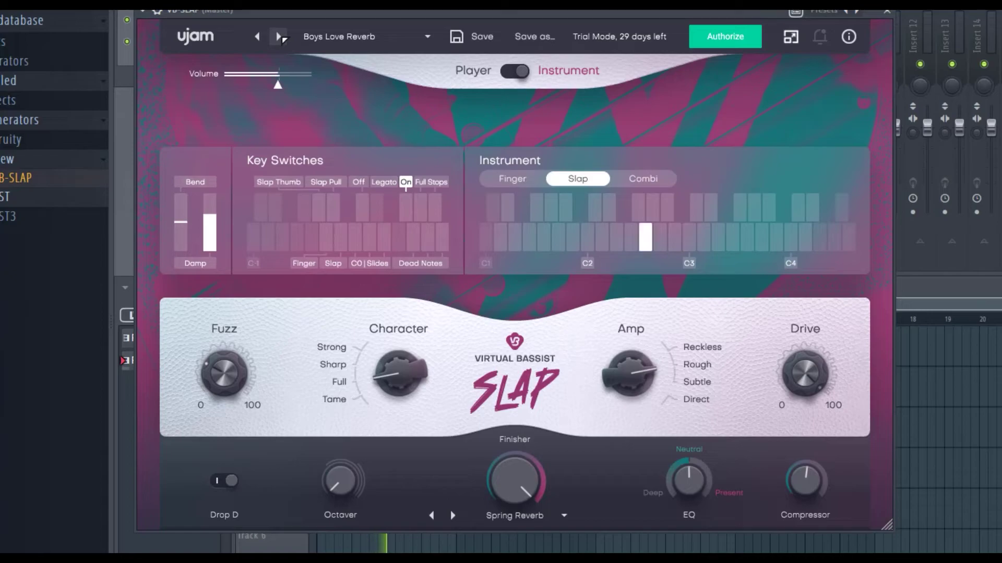
{"action": "left_click", "coordinate": [280, 36]}
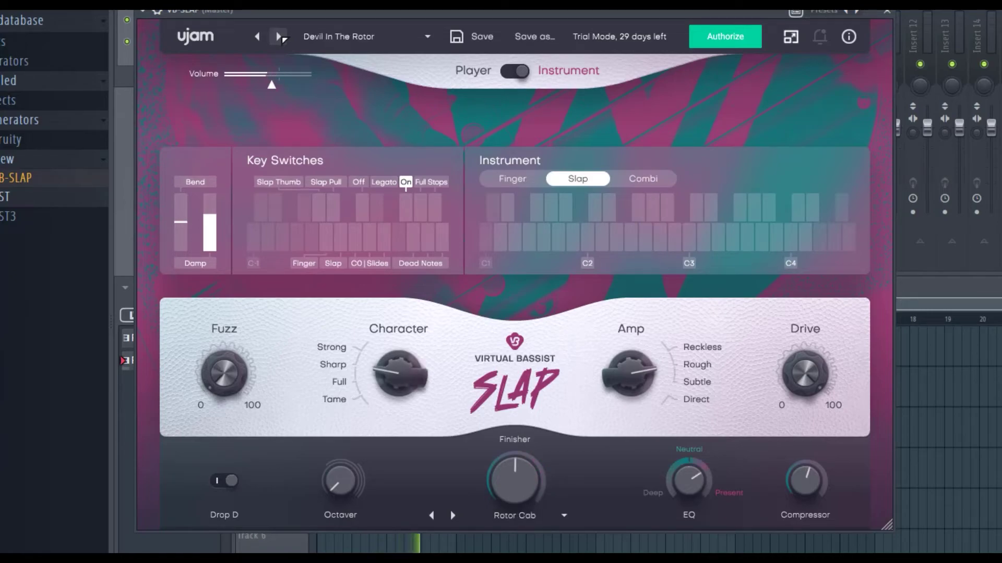
{"action": "left_click", "coordinate": [280, 36]}
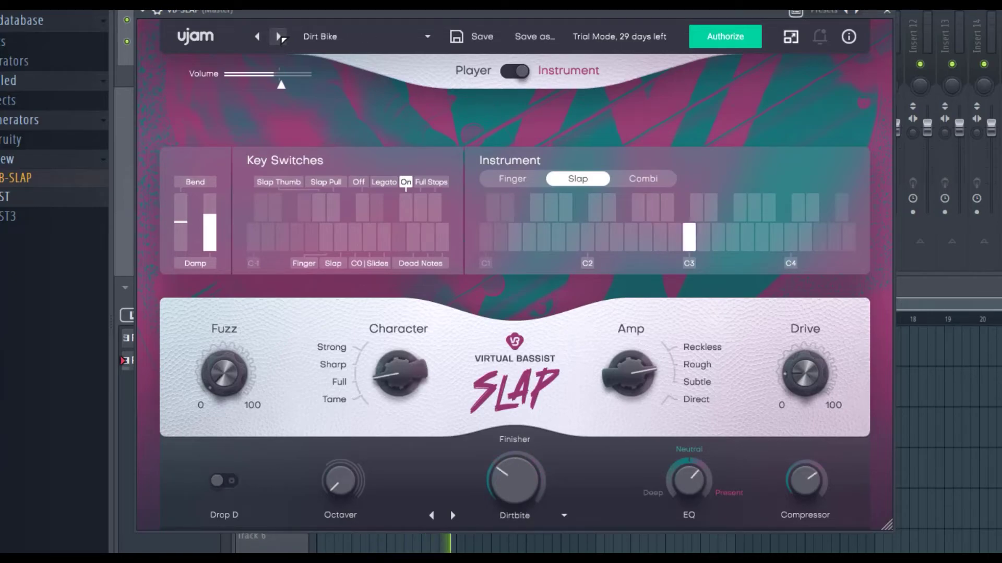
{"action": "left_click", "coordinate": [280, 37]}
Step: Load the Modern Rock preset Auto Urgency and audition the following presets through Bald and Crispy to Hail To The Cow
{"action": "left_click", "coordinate": [425, 38]}
{"action": "mouse_move", "coordinate": [418, 54]}
{"action": "mouse_move", "coordinate": [500, 100]}
{"action": "left_click", "coordinate": [652, 102]}
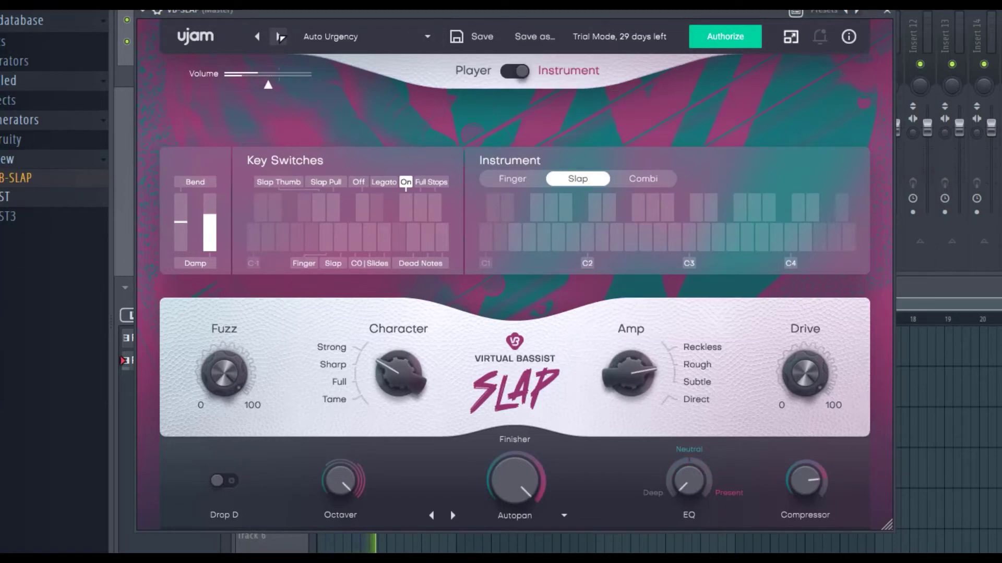
{"action": "left_click", "coordinate": [279, 37]}
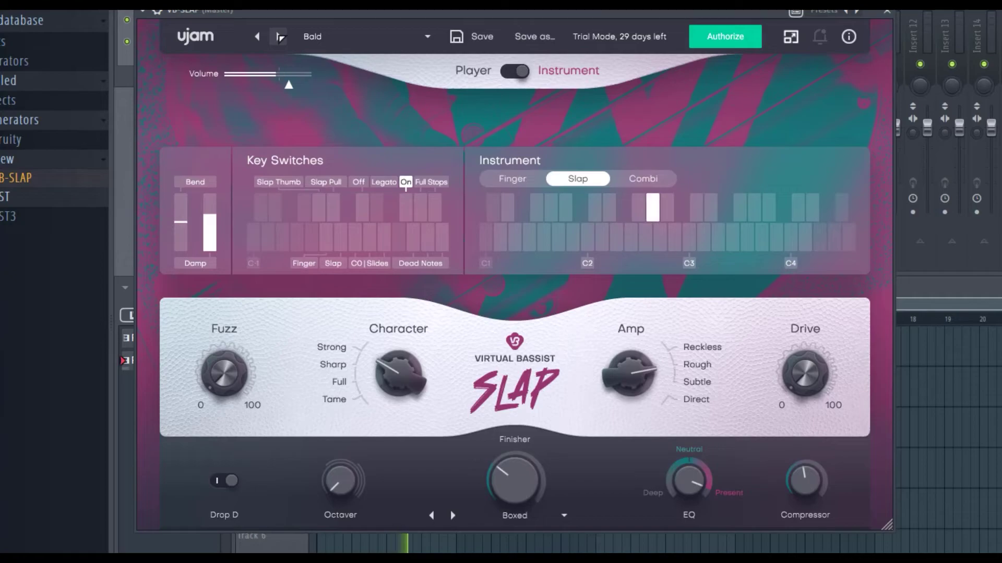
{"action": "left_click", "coordinate": [280, 36]}
{"action": "left_click", "coordinate": [280, 37]}
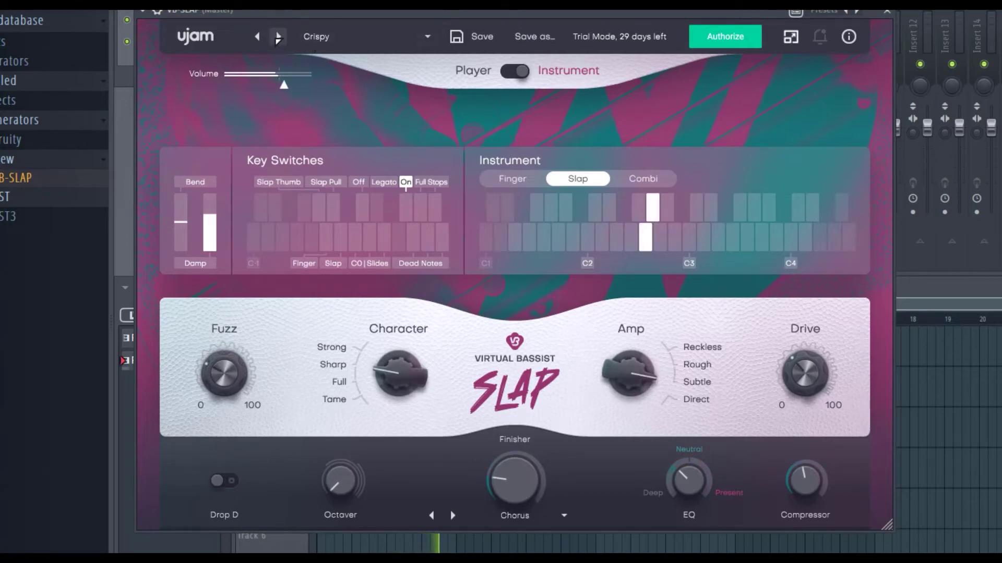
{"action": "left_click", "coordinate": [279, 36]}
{"action": "left_click", "coordinate": [279, 37]}
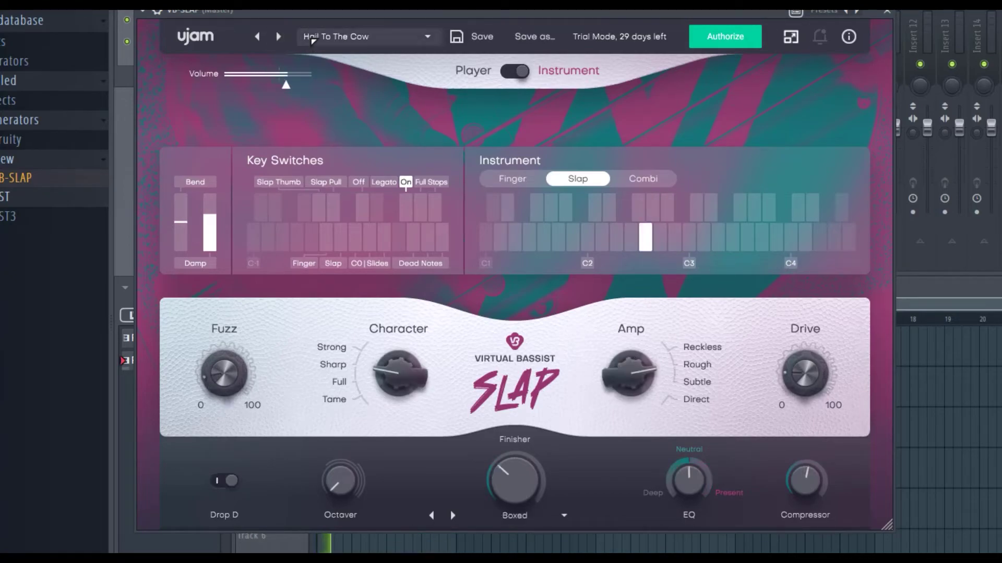
{"action": "left_click", "coordinate": [279, 37]}
Step: Load the Metal preset Cat vs Puppy and step through Dirt In The Car and Ghostnoter to More Puppies
{"action": "left_click", "coordinate": [365, 37]}
{"action": "mouse_move", "coordinate": [420, 54]}
{"action": "mouse_move", "coordinate": [522, 121]}
{"action": "left_click", "coordinate": [665, 123]}
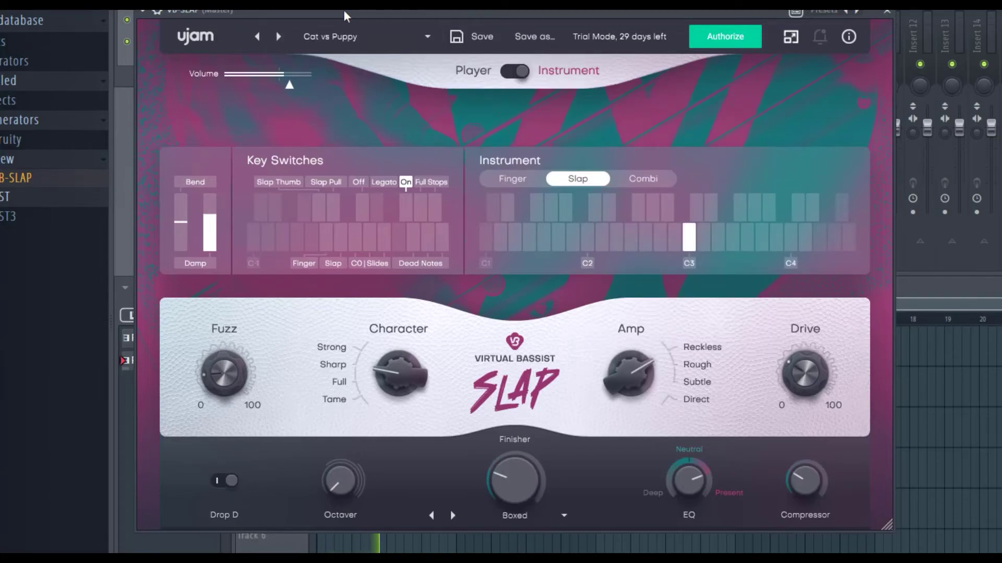
{"action": "left_click", "coordinate": [279, 36]}
{"action": "left_click", "coordinate": [280, 37]}
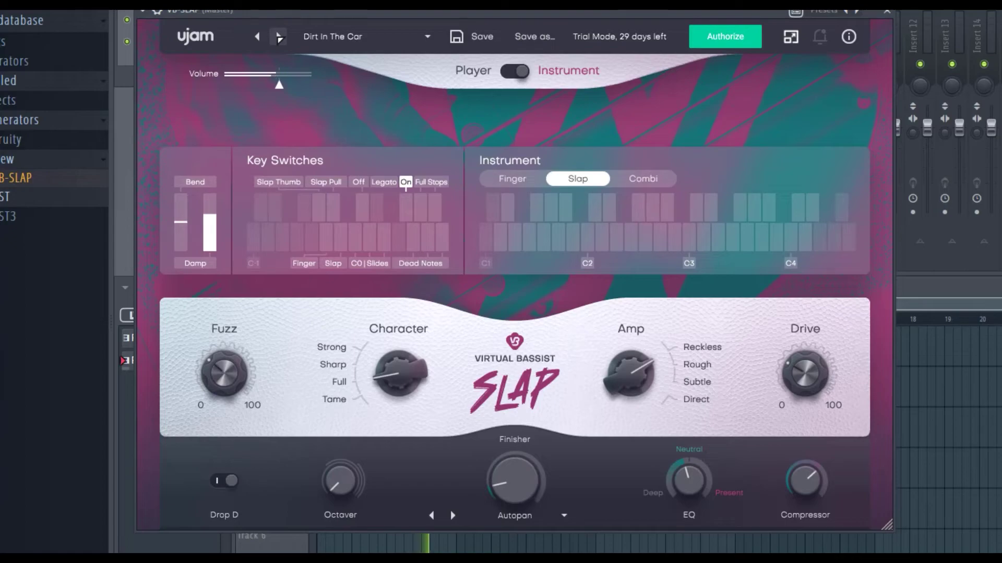
{"action": "left_click", "coordinate": [279, 36]}
{"action": "left_click", "coordinate": [279, 36]}
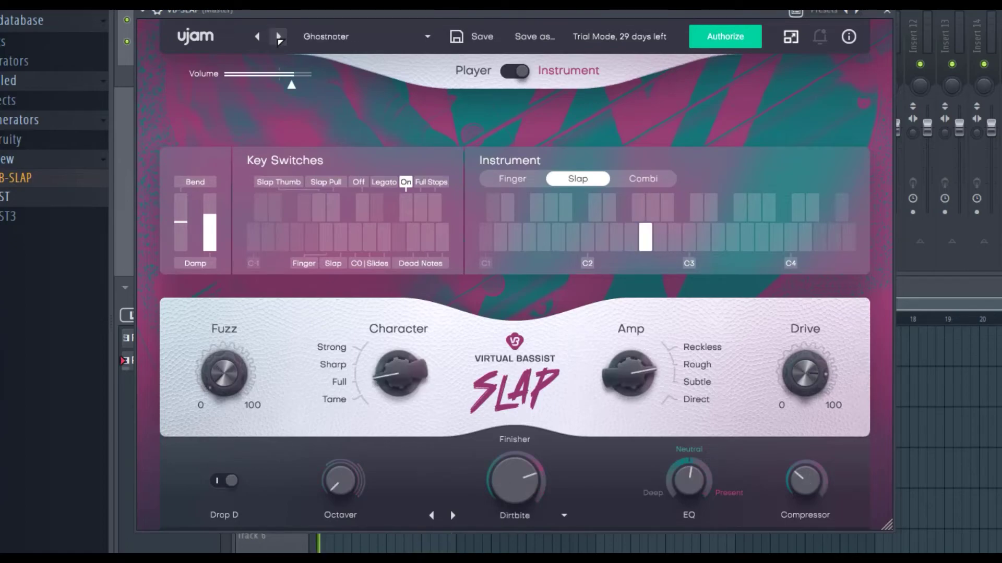
{"action": "left_click", "coordinate": [279, 37]}
{"action": "left_click", "coordinate": [279, 36]}
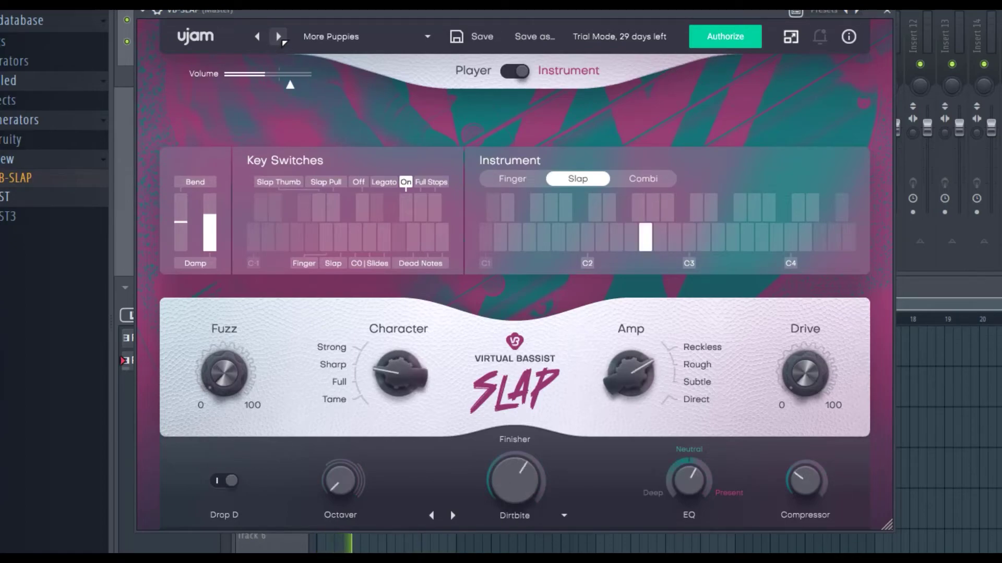
Step: Audition the Metal preset Mr Chackadachak, load the first Funk preset and step forward through Coming Soon to Disco Dude
{"action": "left_click", "coordinate": [279, 37]}
{"action": "left_click", "coordinate": [428, 37]}
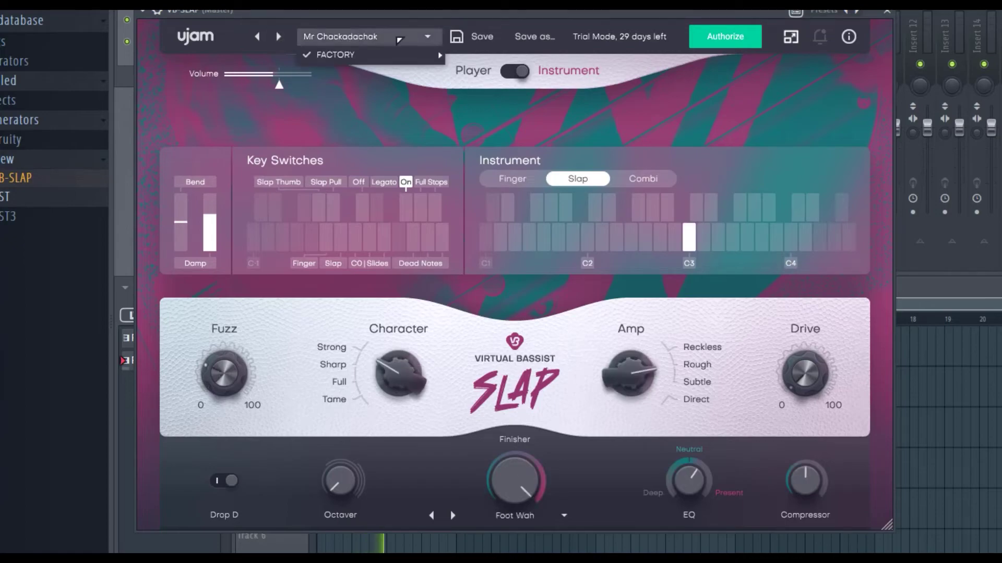
{"action": "mouse_move", "coordinate": [450, 56]}
{"action": "mouse_move", "coordinate": [569, 120]}
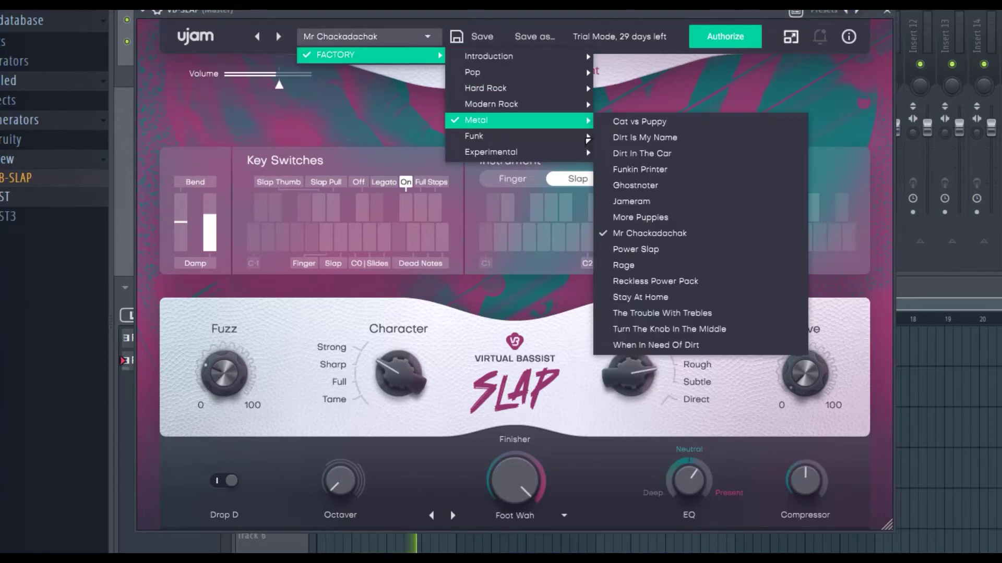
{"action": "mouse_move", "coordinate": [587, 137]}
{"action": "left_click", "coordinate": [618, 135]}
{"action": "left_click", "coordinate": [281, 37]}
{"action": "left_click", "coordinate": [281, 37]}
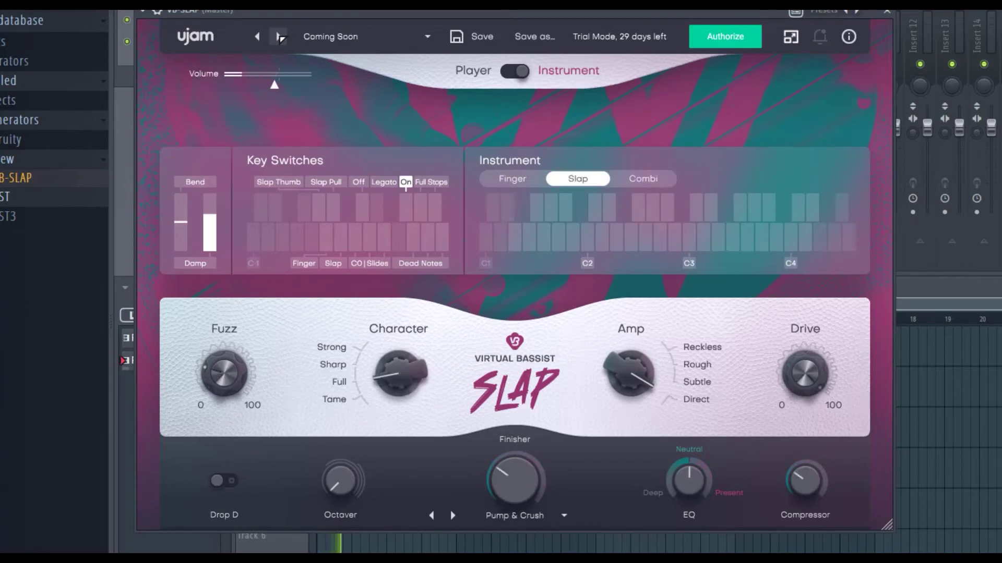
{"action": "left_click", "coordinate": [281, 36]}
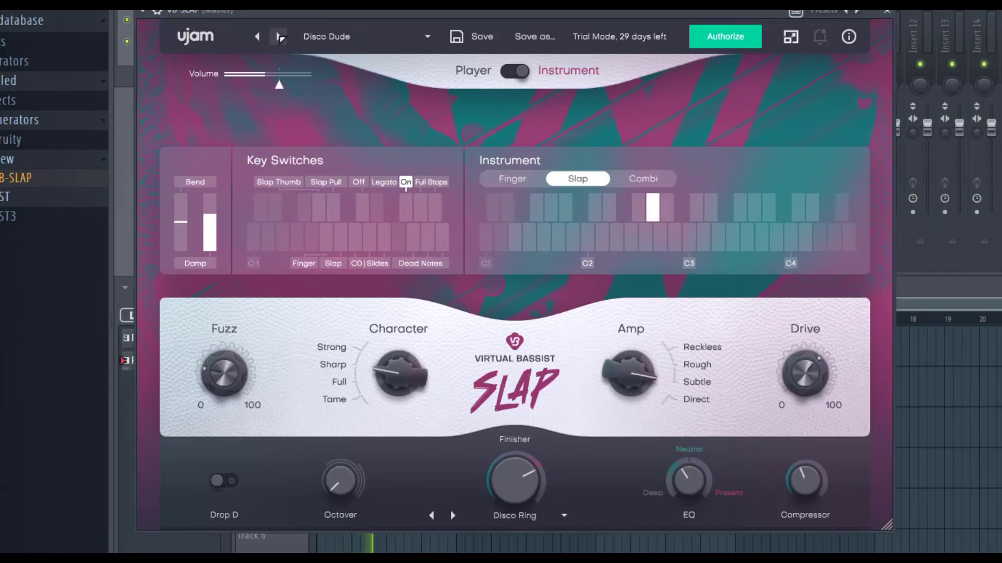
Step: Audition the following Funk presets through Instead Of A Funky Guitar and Jump And Bump to Lucifer
{"action": "left_click", "coordinate": [281, 37]}
{"action": "left_click", "coordinate": [280, 36]}
{"action": "left_click", "coordinate": [280, 37]}
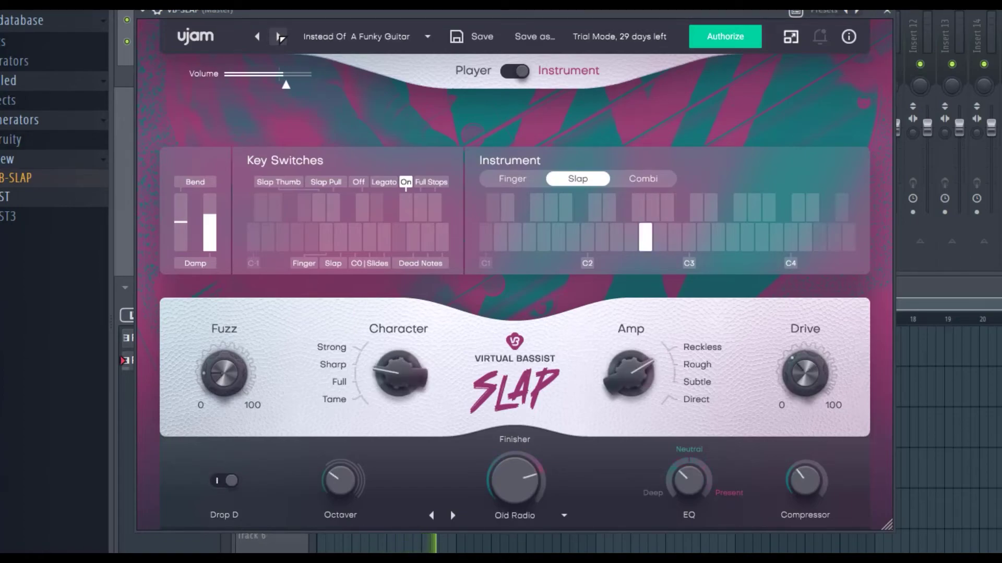
{"action": "left_click", "coordinate": [281, 36]}
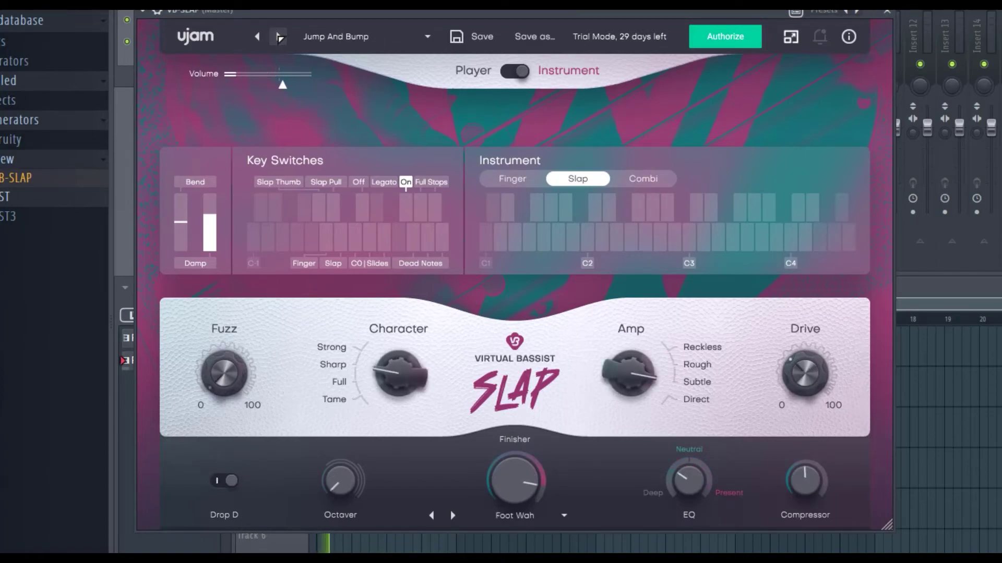
{"action": "left_click", "coordinate": [281, 36]}
{"action": "left_click", "coordinate": [280, 37]}
Step: Load the Experimental preset Acid Slap and audition Ambient Something, Apples In The Washer and Bite Back
{"action": "left_click", "coordinate": [360, 38]}
{"action": "mouse_move", "coordinate": [362, 61]}
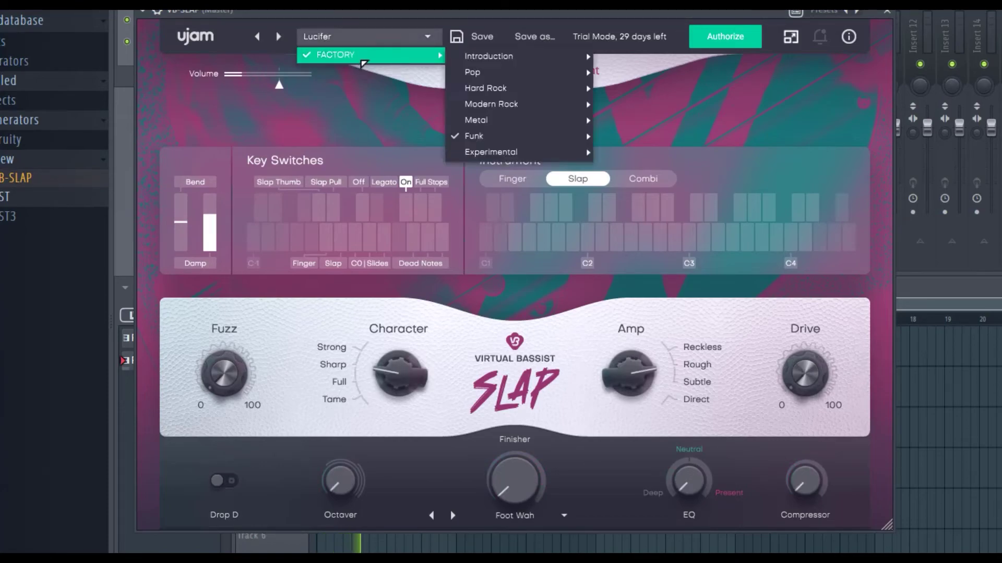
{"action": "mouse_move", "coordinate": [548, 152]}
{"action": "left_click", "coordinate": [699, 151]}
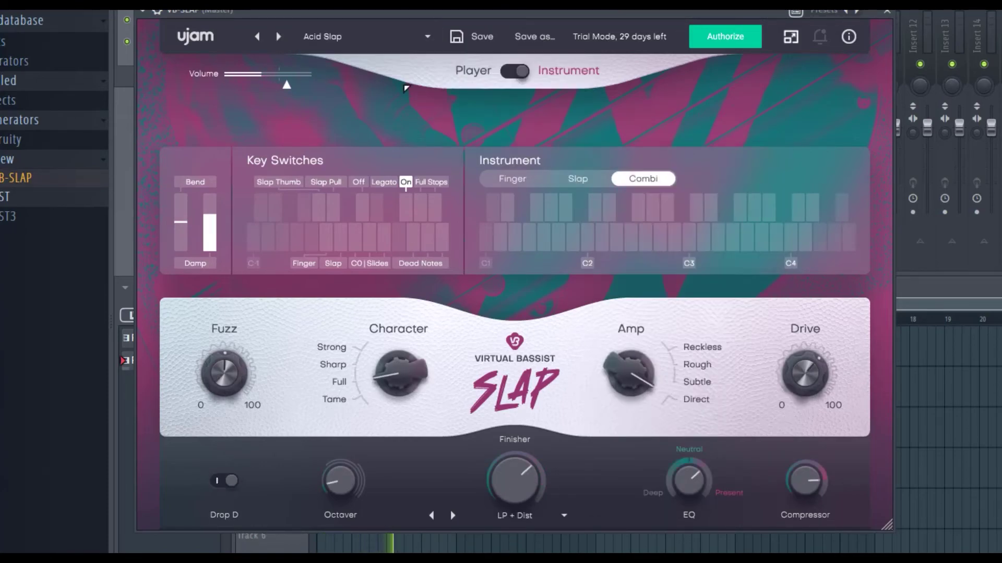
{"action": "left_click", "coordinate": [279, 37]}
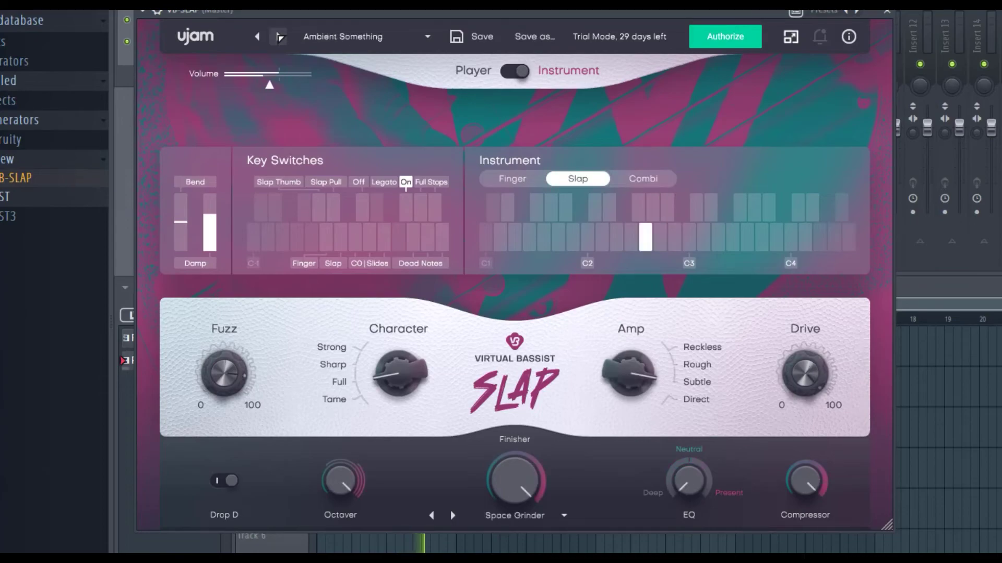
{"action": "left_click", "coordinate": [279, 37]}
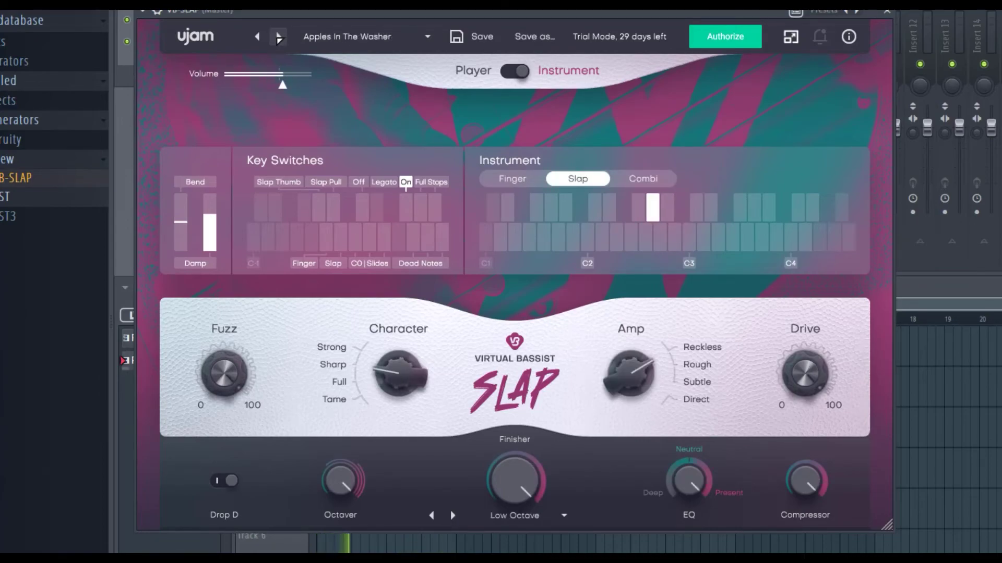
{"action": "left_click", "coordinate": [279, 36]}
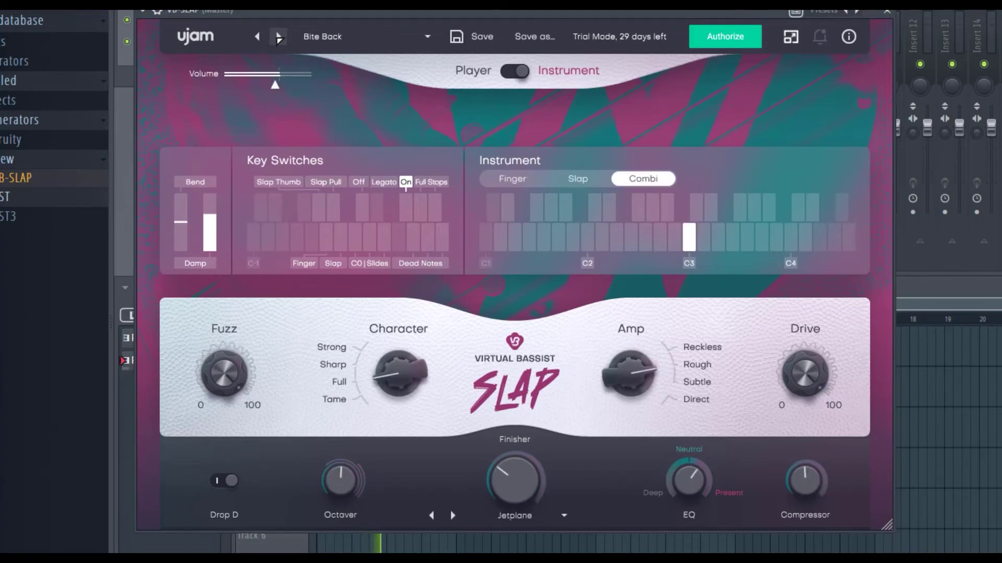
Step: Step through the Experimental presets from Black Suit Bass Attack to Jumpin Puppies, stop playback and shrink the plugin interface
{"action": "left_click", "coordinate": [279, 37]}
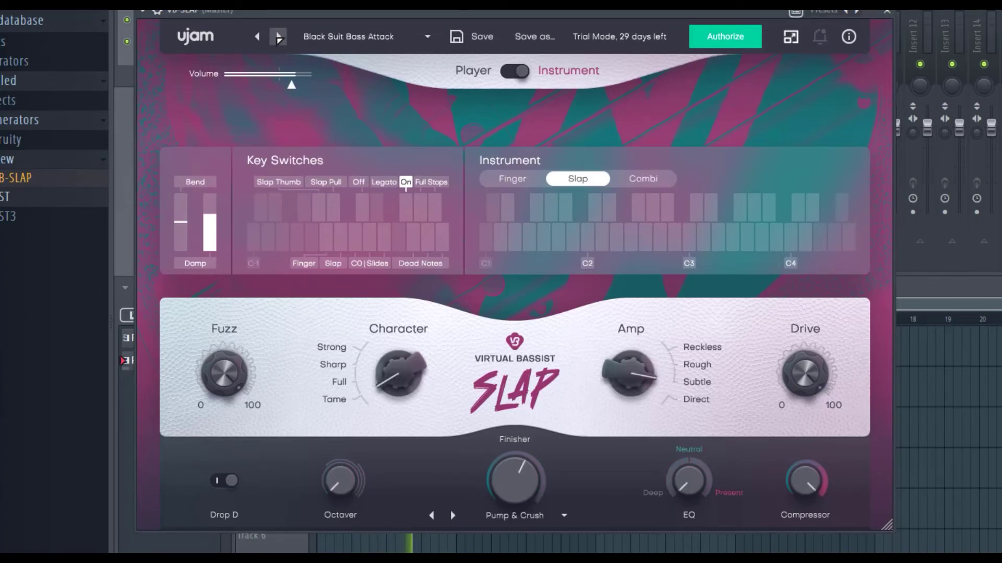
{"action": "left_click", "coordinate": [279, 36]}
{"action": "left_click", "coordinate": [279, 37]}
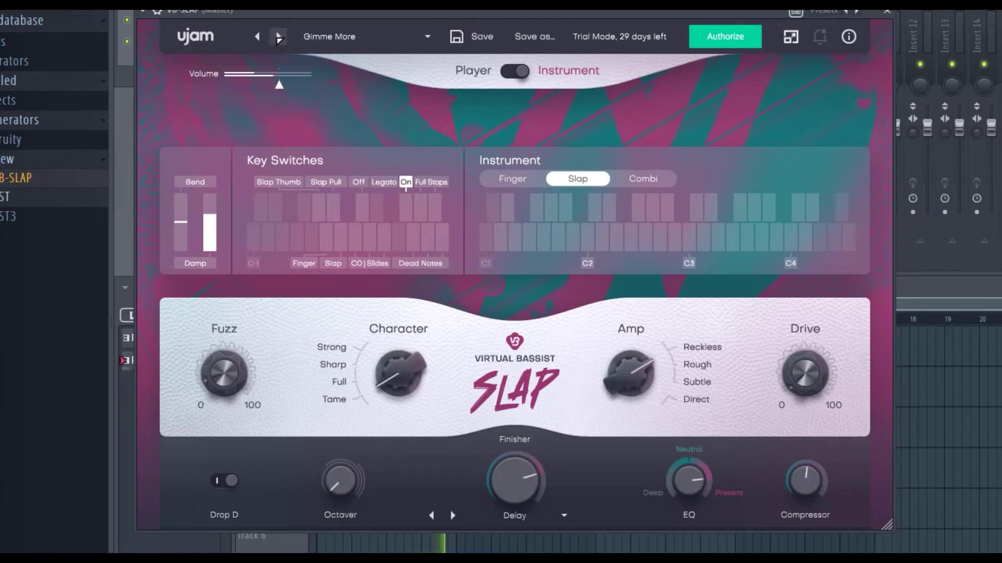
{"action": "left_click", "coordinate": [279, 37]}
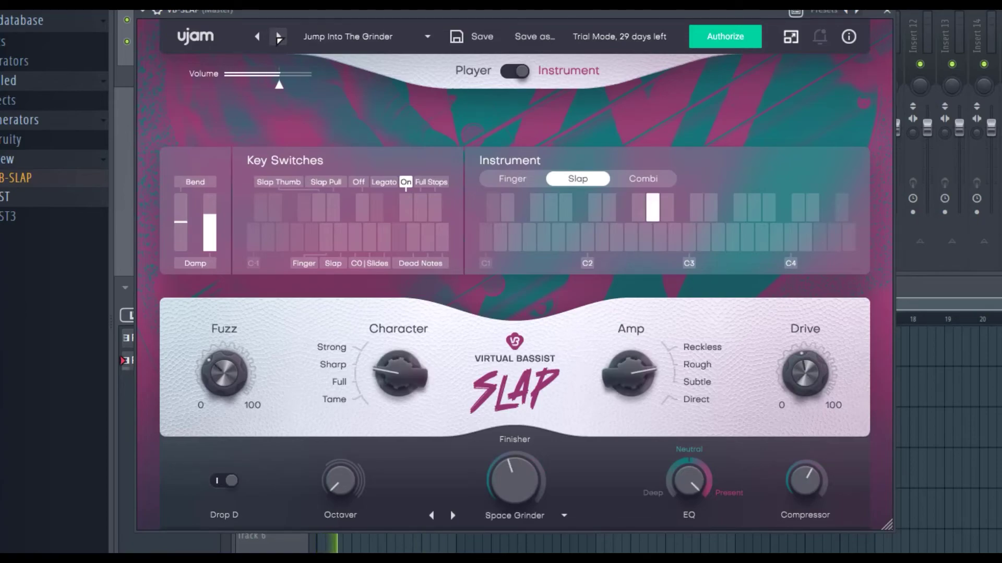
{"action": "left_click", "coordinate": [279, 37]}
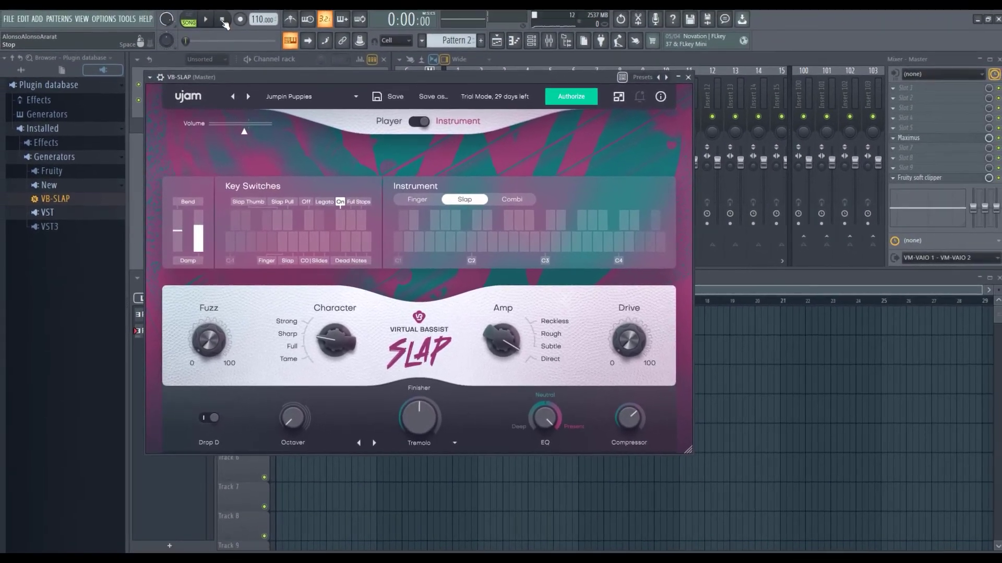
{"action": "left_click", "coordinate": [616, 98]}
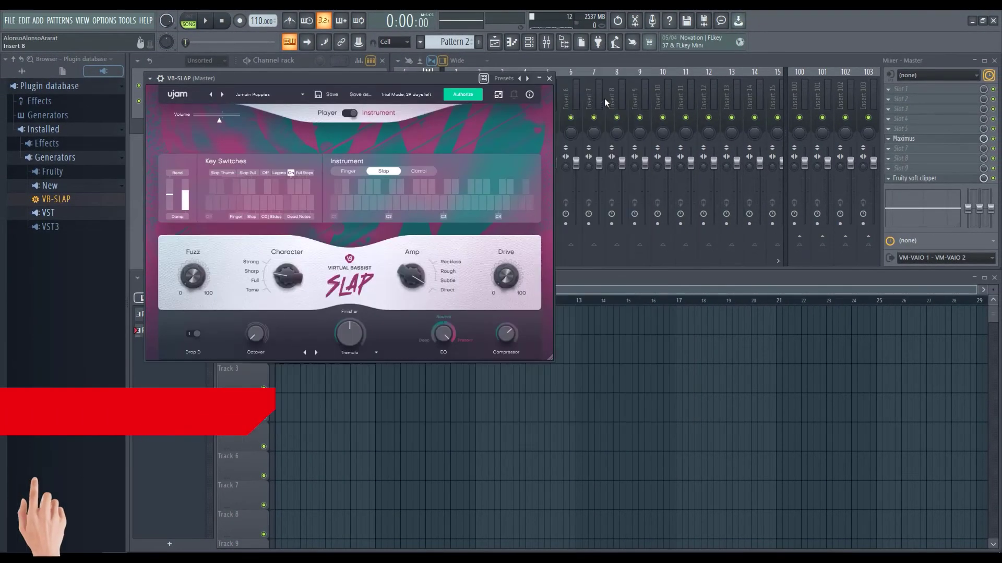